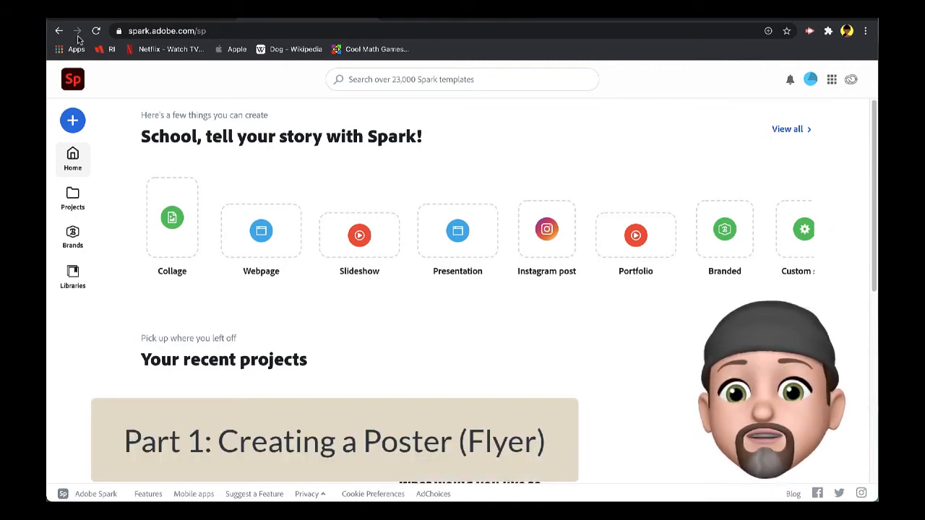
- Create a new blank flyer project and name it Streamtables
left_click(75, 122)
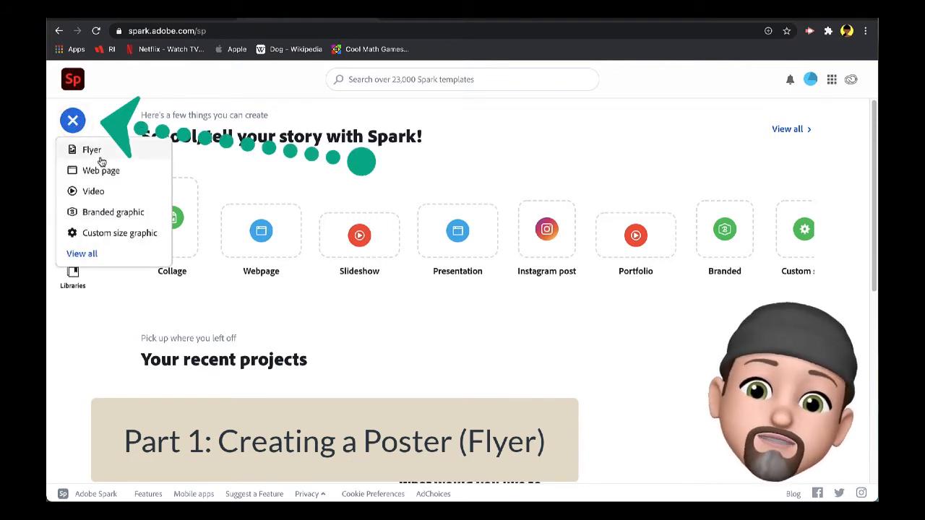
left_click(91, 152)
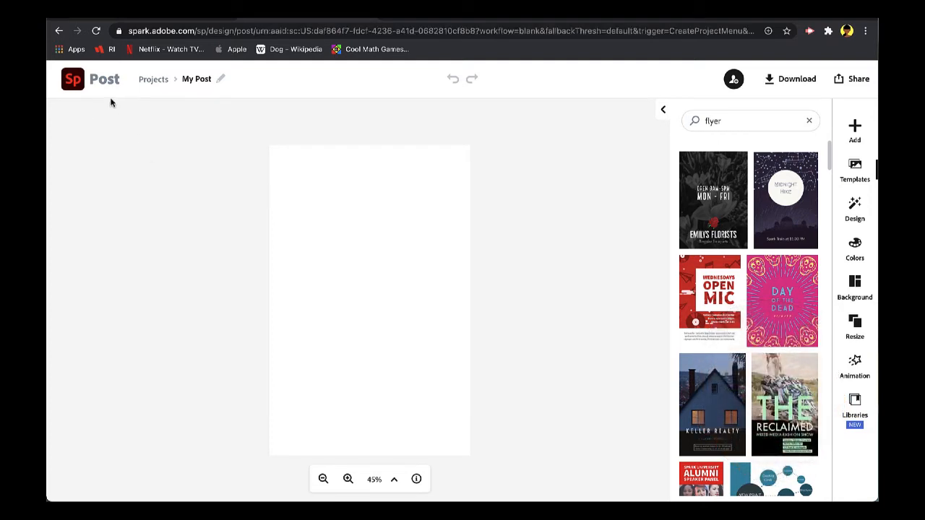
left_click(198, 82)
left_click(202, 103)
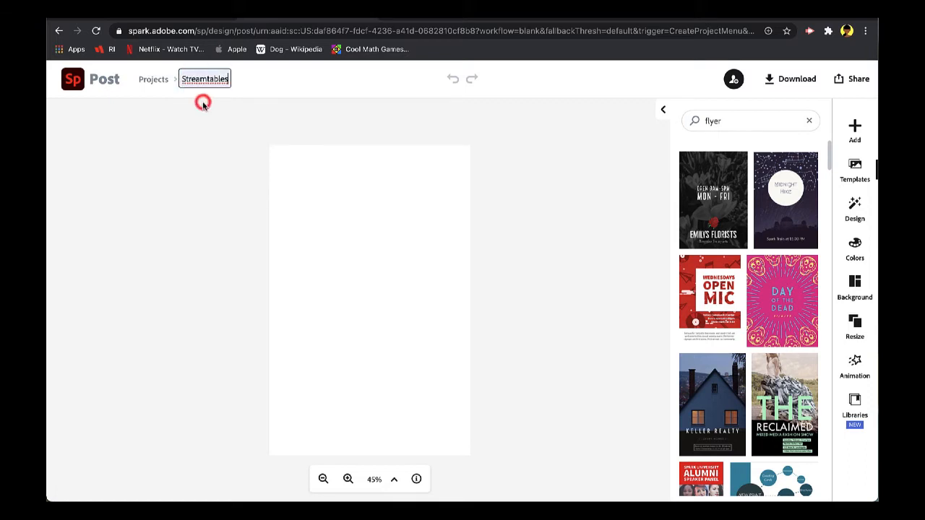
left_click(364, 264)
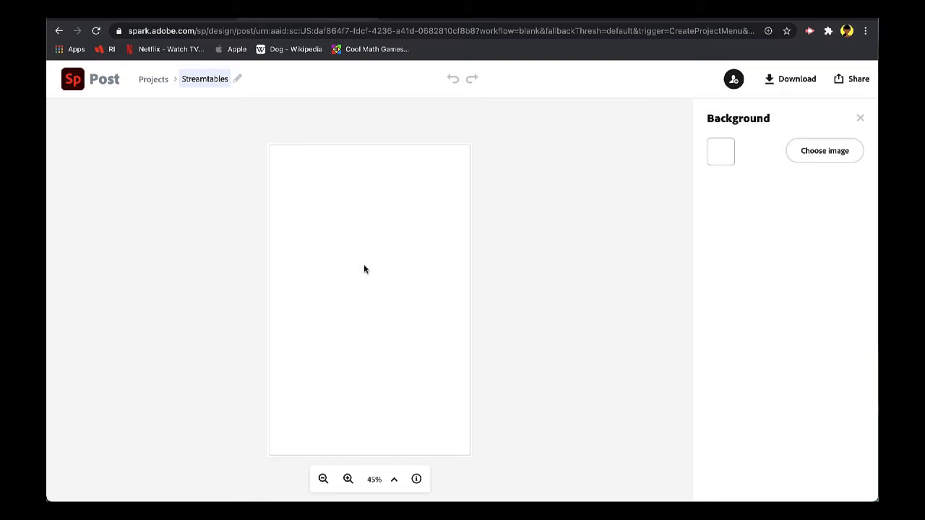
left_click(557, 265)
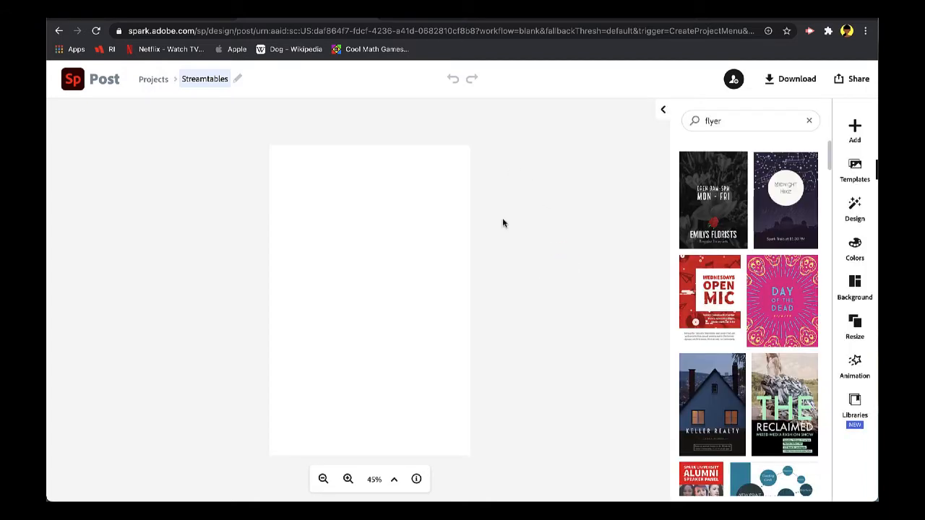
left_click(568, 258)
- Add the photo streamtable.jpeg from the Downloads folder to the flyer
left_click(856, 128)
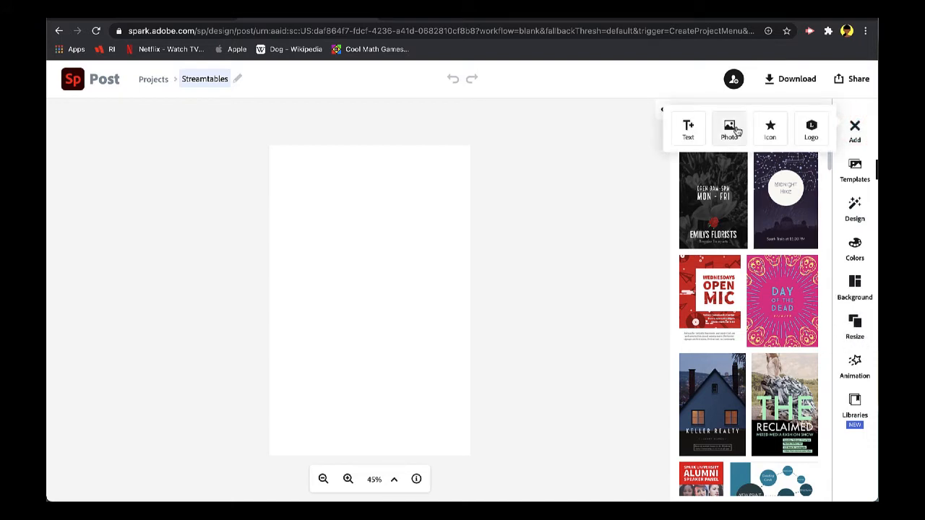
left_click(729, 131)
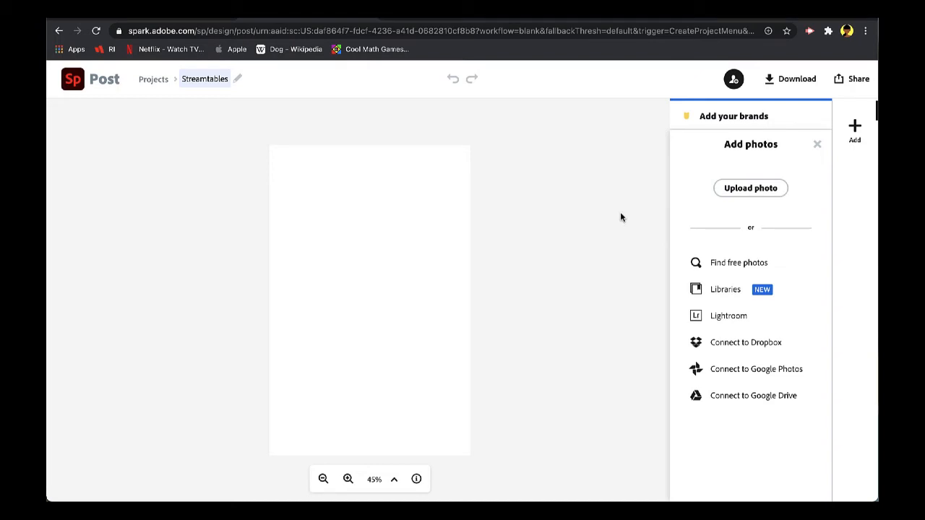
left_click(756, 190)
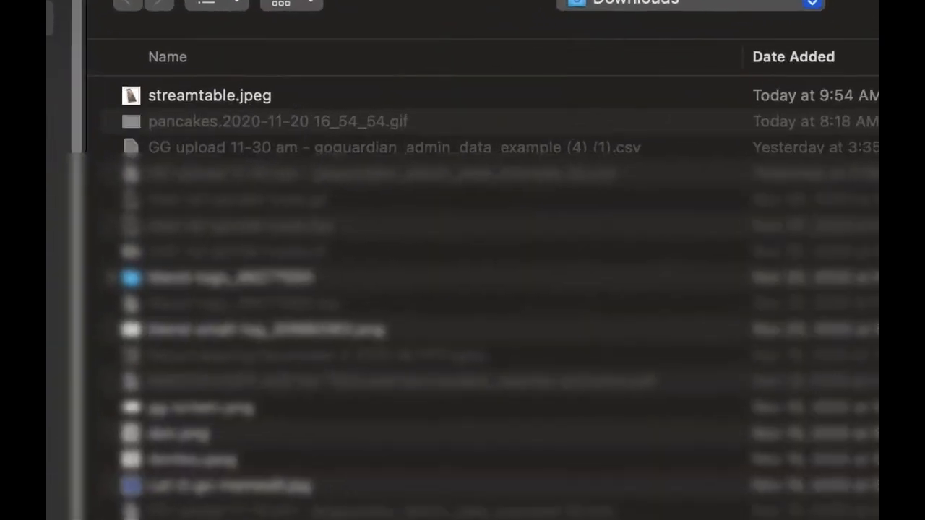
left_click(262, 95)
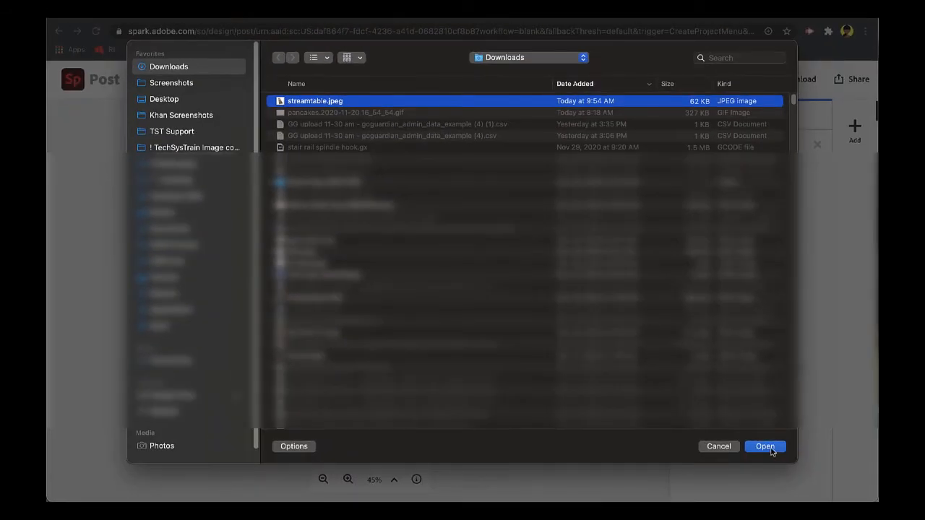
left_click(766, 446)
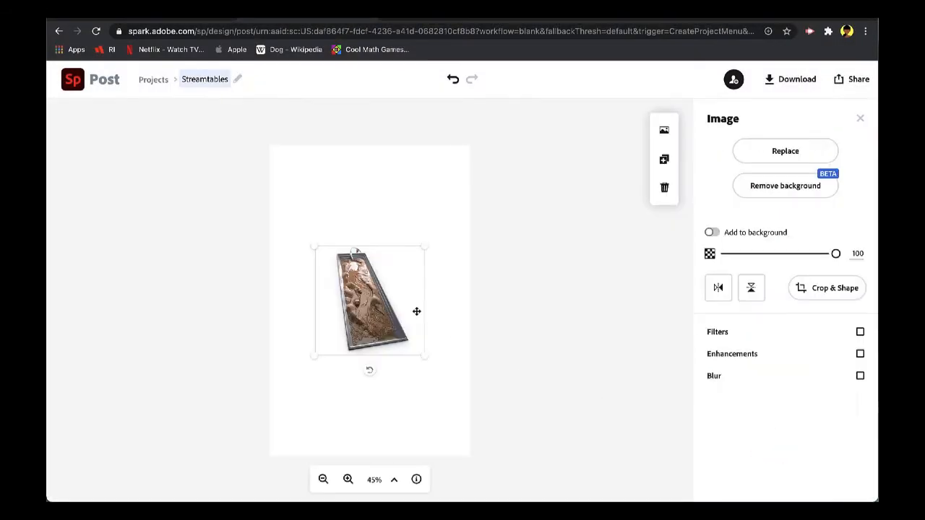
- Enlarge the stream table photo to slightly more than the page width and tilt it counterclockwise around the page's middle
left_click_drag(362, 305, 347, 274)
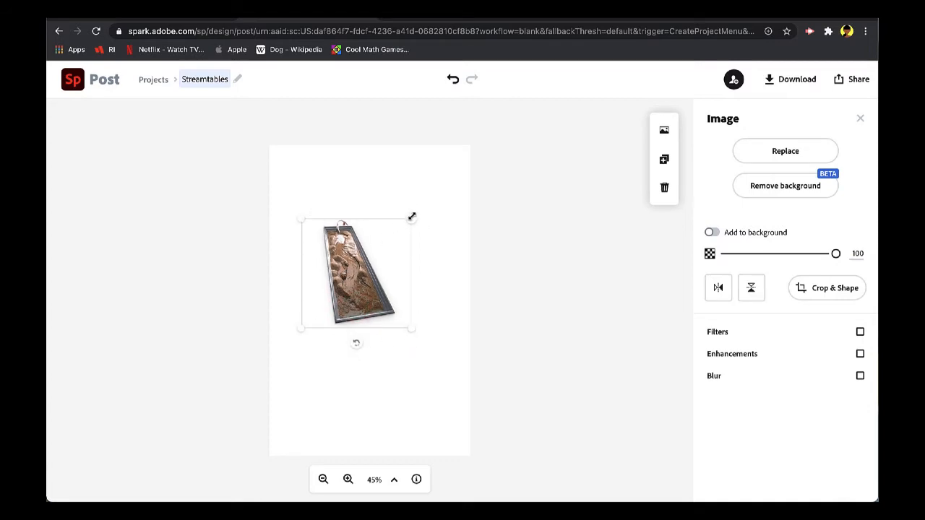
left_click_drag(412, 216, 484, 160)
left_click_drag(300, 327, 259, 365)
left_click_drag(354, 287, 362, 306)
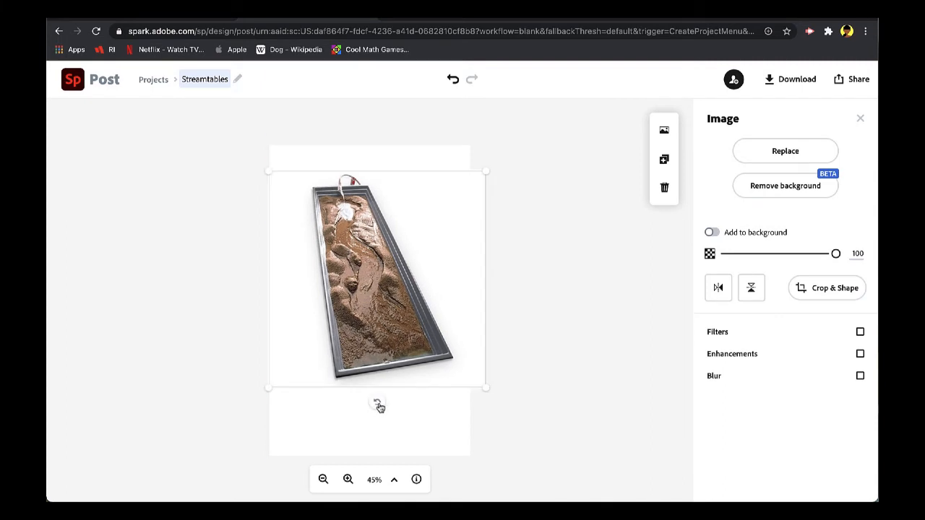
left_click_drag(377, 403, 425, 411)
left_click_drag(410, 344, 401, 368)
left_click(542, 353)
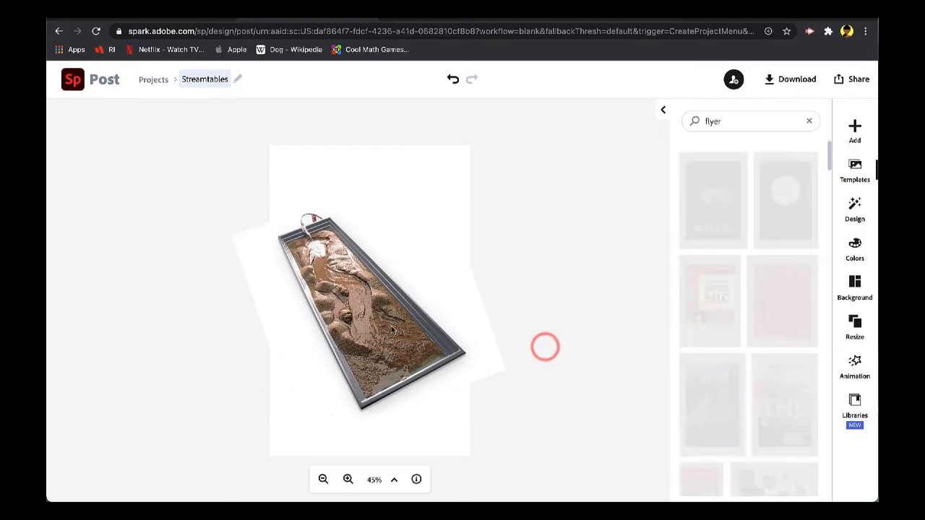
- Shrink the tilted stream table photo to about the page width and position it just below the page's middle
left_click(364, 346)
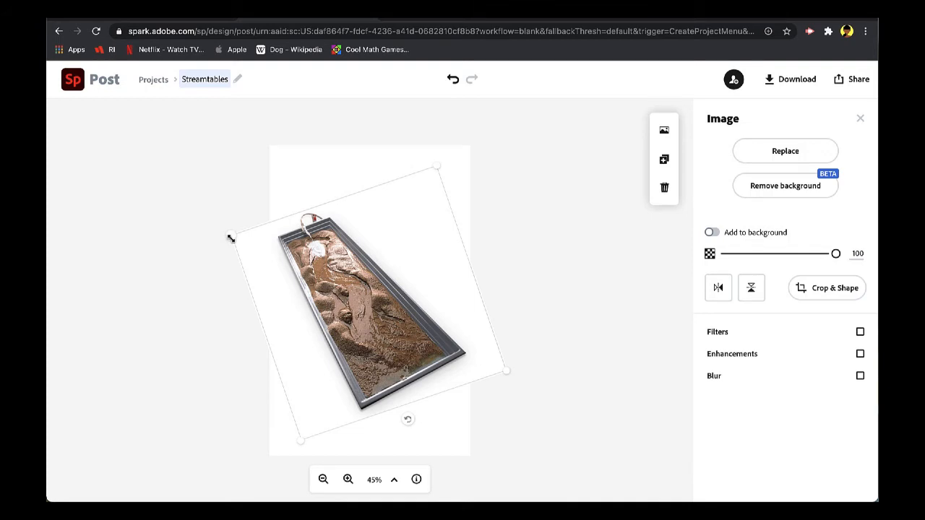
left_click_drag(230, 239, 243, 244)
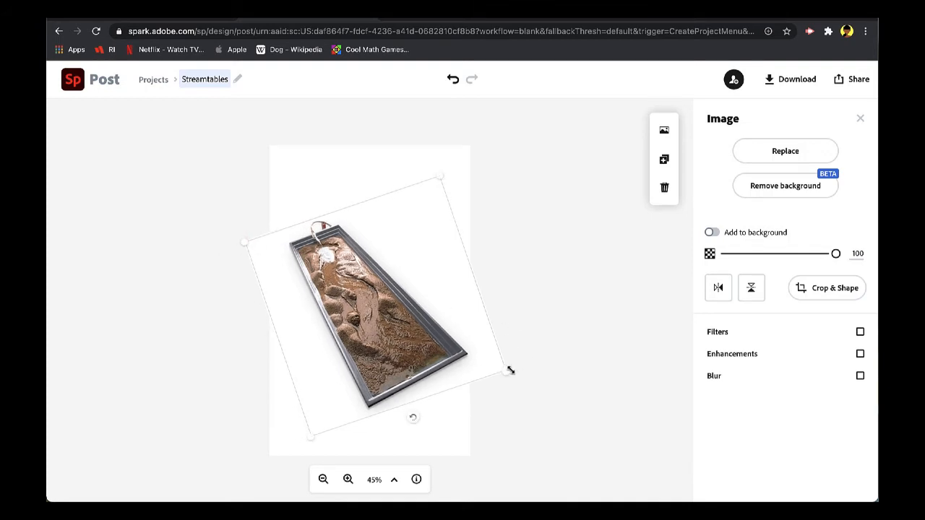
left_click_drag(511, 370, 451, 340)
left_click_drag(363, 316, 385, 334)
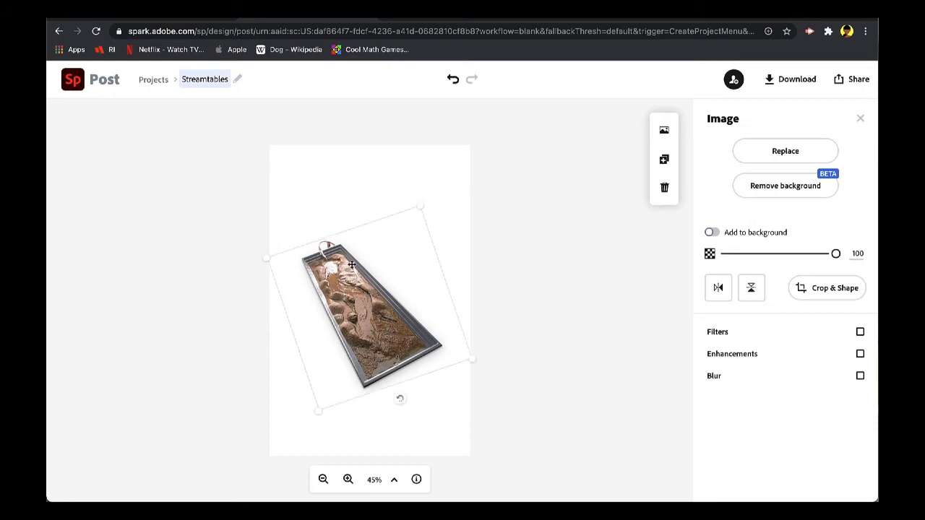
left_click(526, 185)
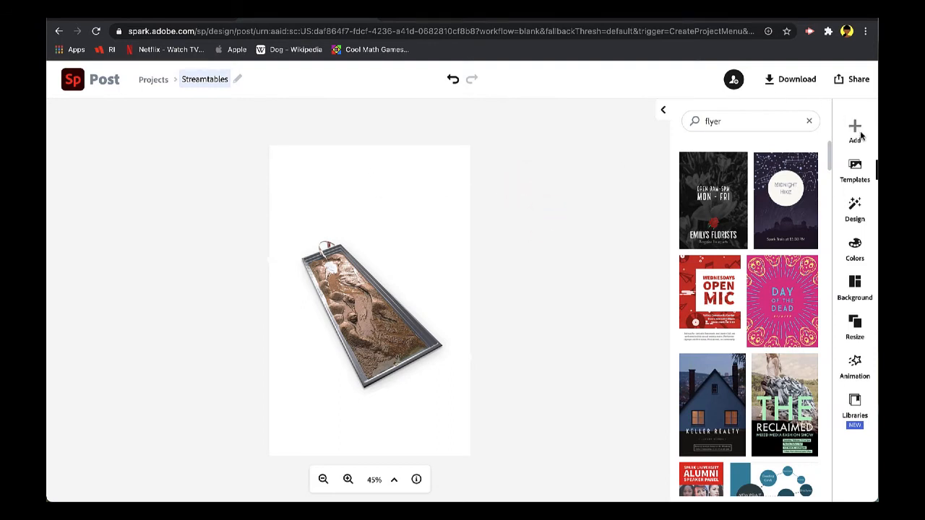
- Add a text heading to the flyer from the "Rosa's Taco Shop" type template with the location pin
left_click(856, 128)
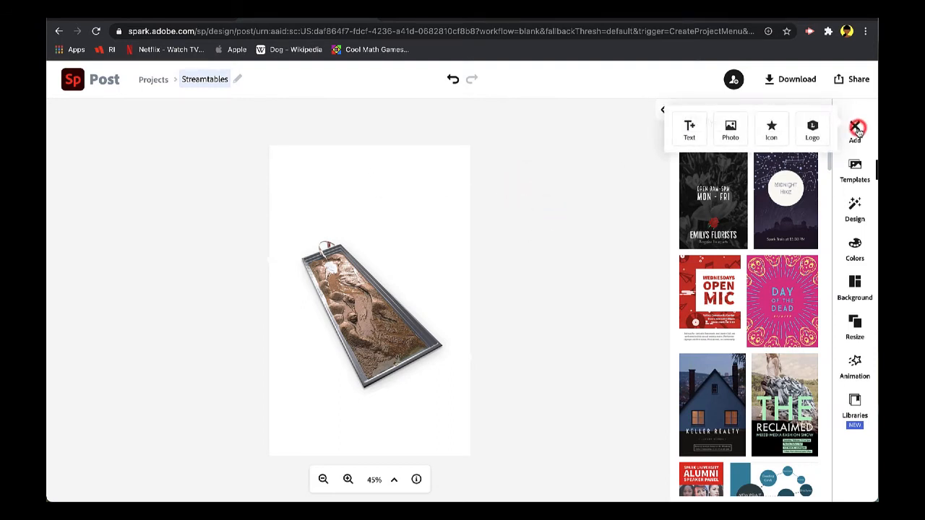
left_click(688, 128)
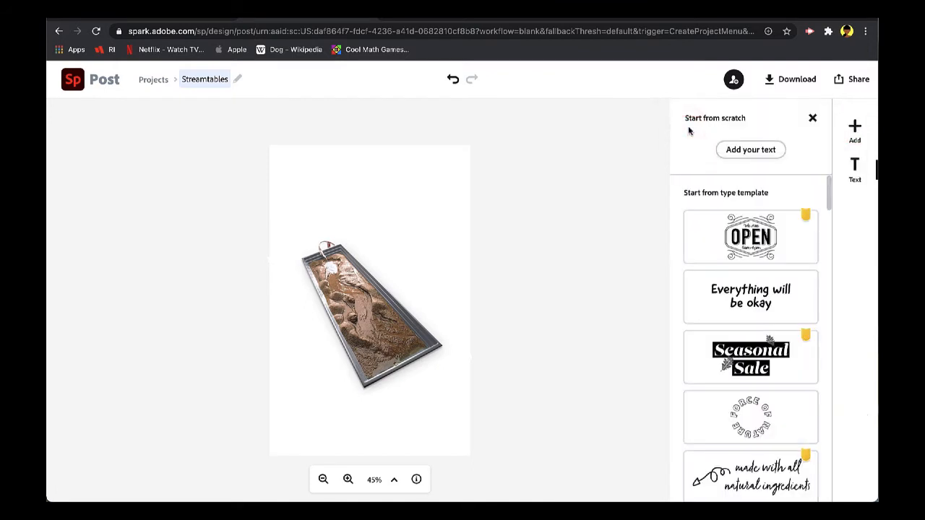
scroll(760, 306, "down", 5)
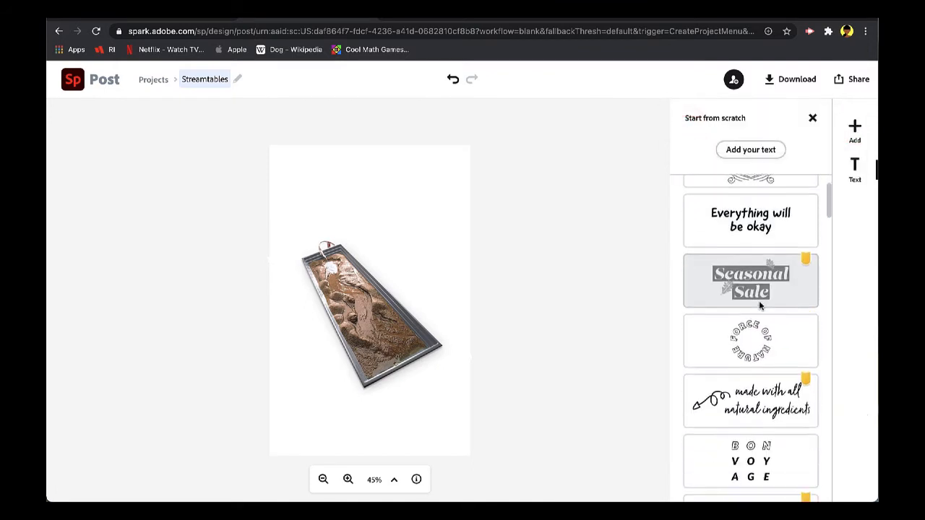
scroll(760, 306, "down", 2)
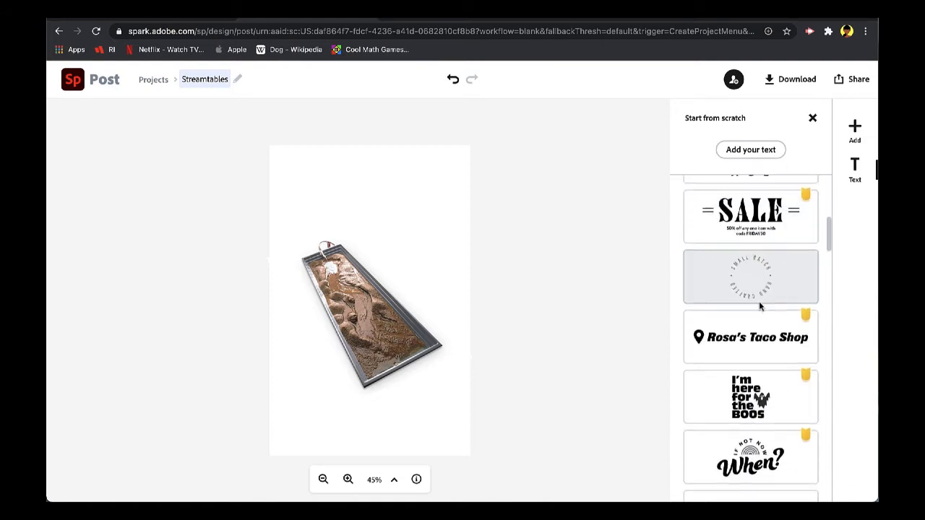
scroll(761, 306, "down", 1)
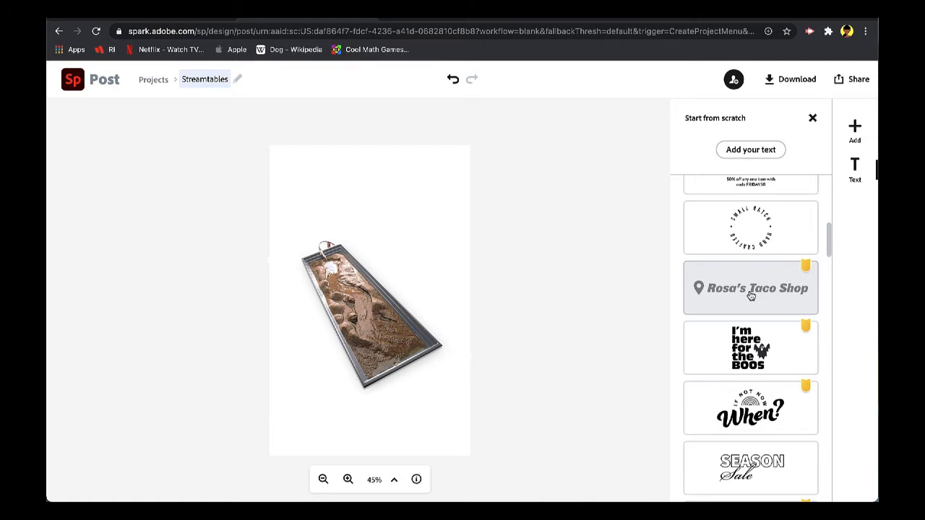
left_click(751, 293)
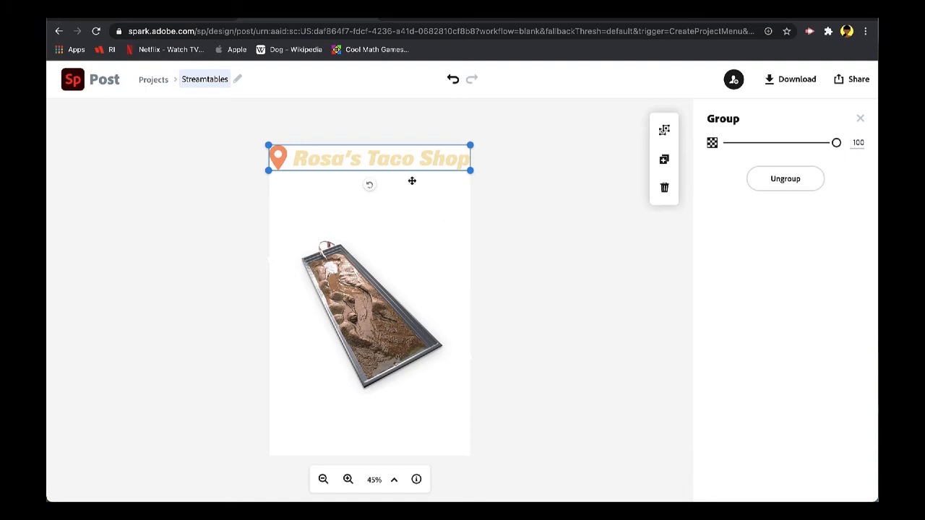
- Replace the heading's template text with "What I Learned About Streamtables"
left_click(355, 158)
left_click(354, 158)
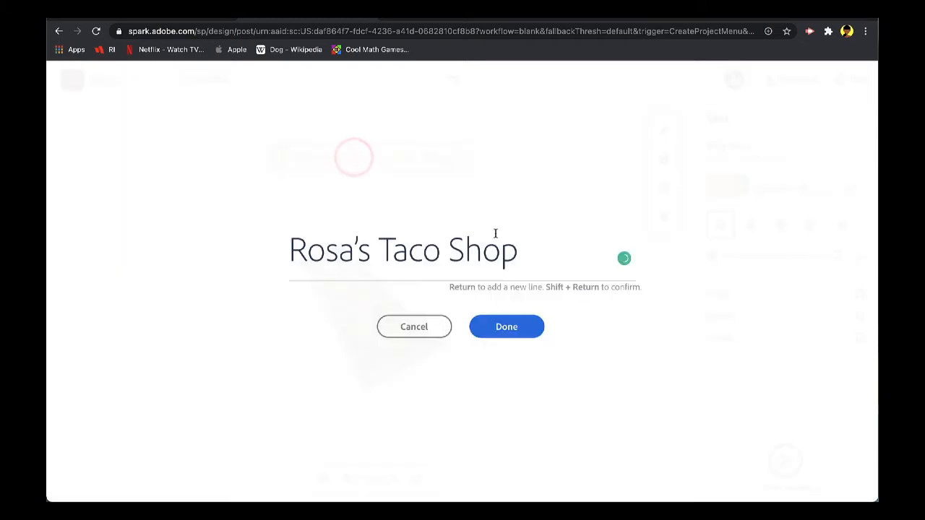
left_click_drag(532, 264, 305, 259)
key("BackSpace")
key("BackSpace")
type("What I Learned About Streamtables")
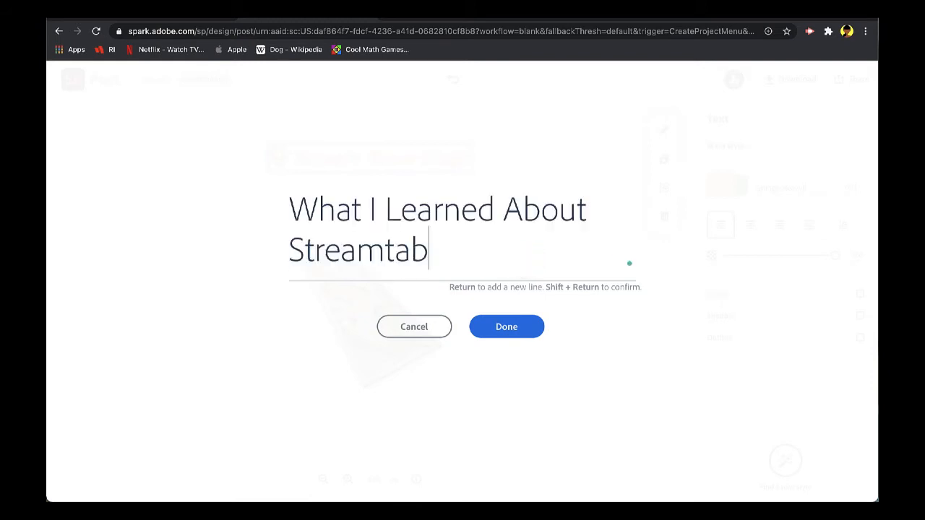
left_click(519, 329)
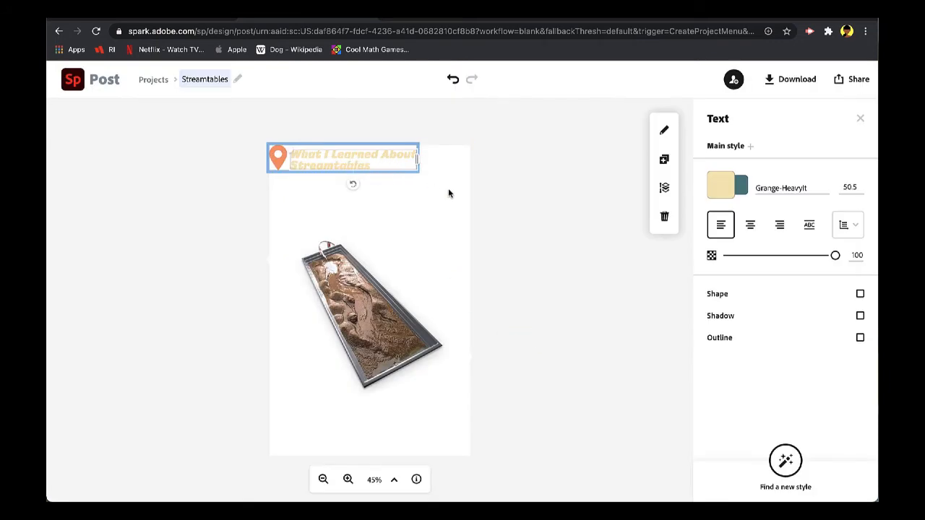
left_click(481, 227)
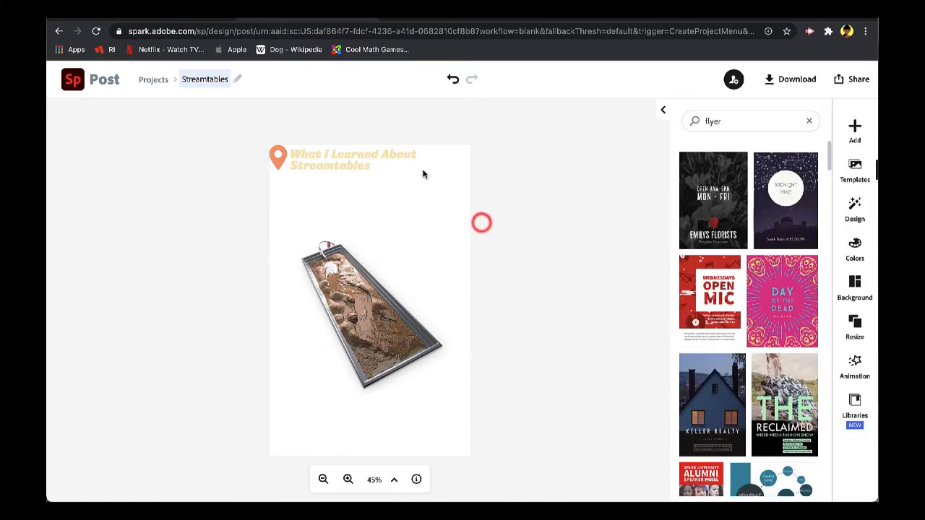
- Enlarge the heading group with its pin icon to span nearly the full page width
left_click(376, 157)
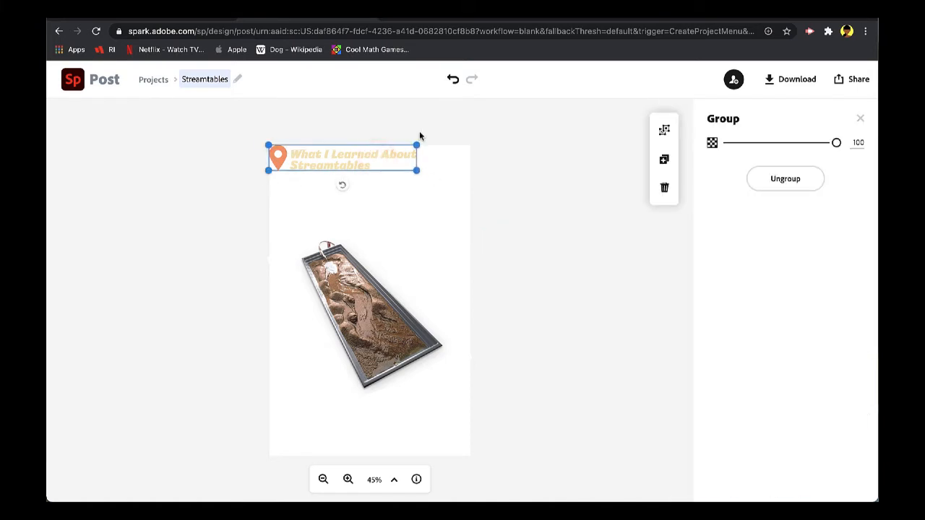
left_click_drag(416, 170, 460, 198)
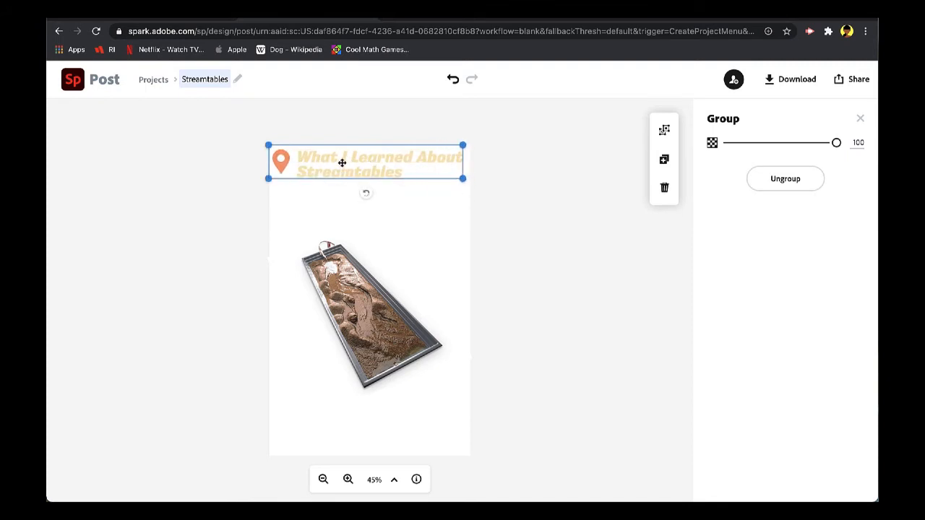
left_click(514, 253)
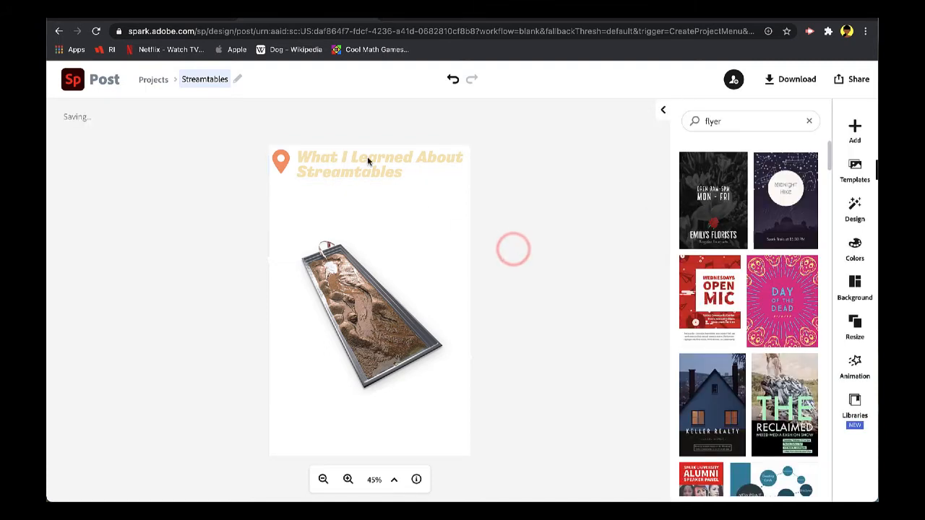
- Move the stream table photo slightly to the right on the page
left_click(390, 356)
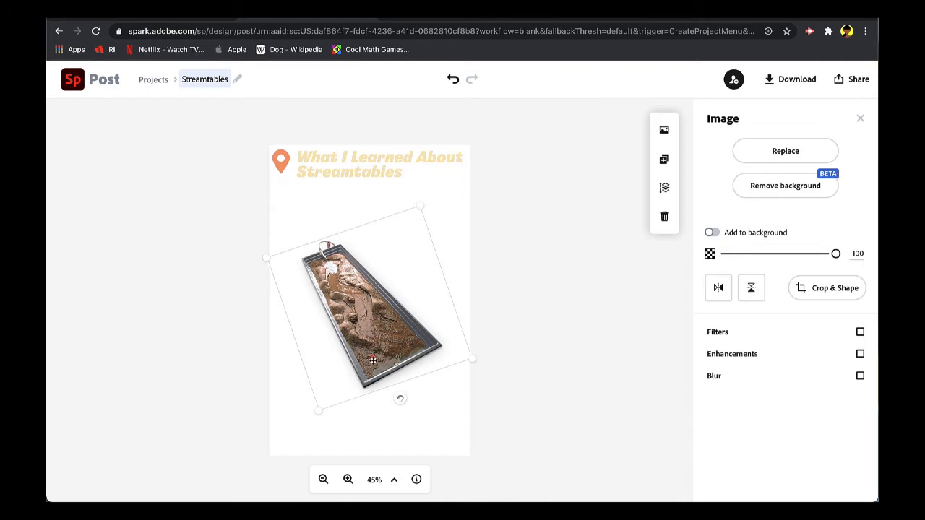
left_click_drag(373, 359, 387, 359)
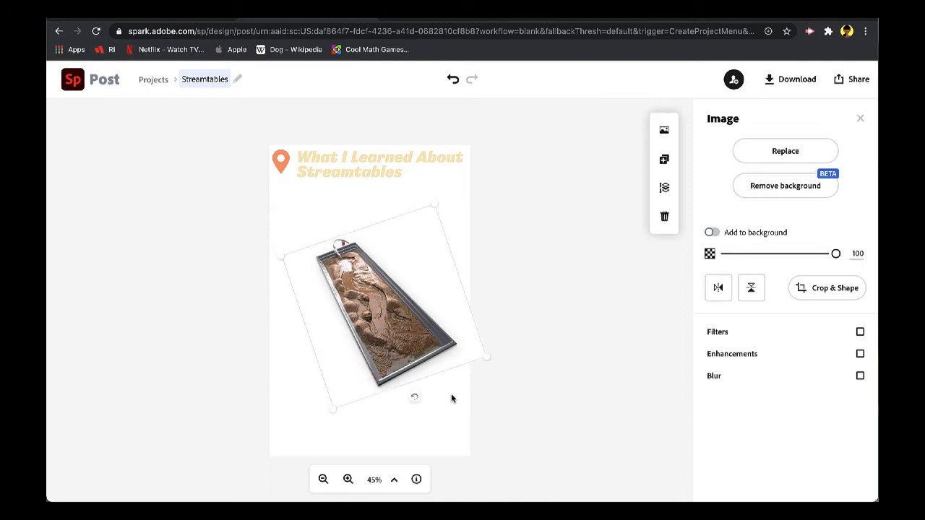
left_click(582, 424)
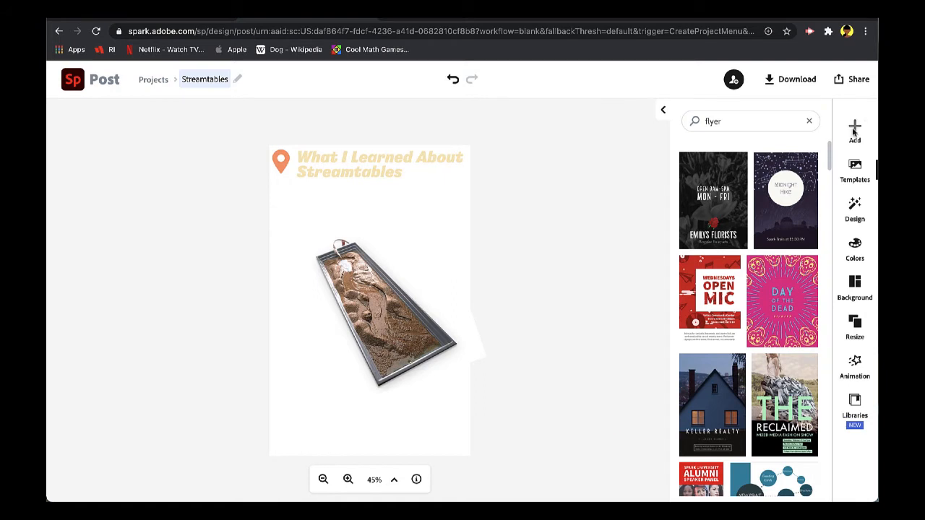
- Add the text label "Deposition" to the flyer and place it below the stream table photo's lower-left edge
left_click(858, 127)
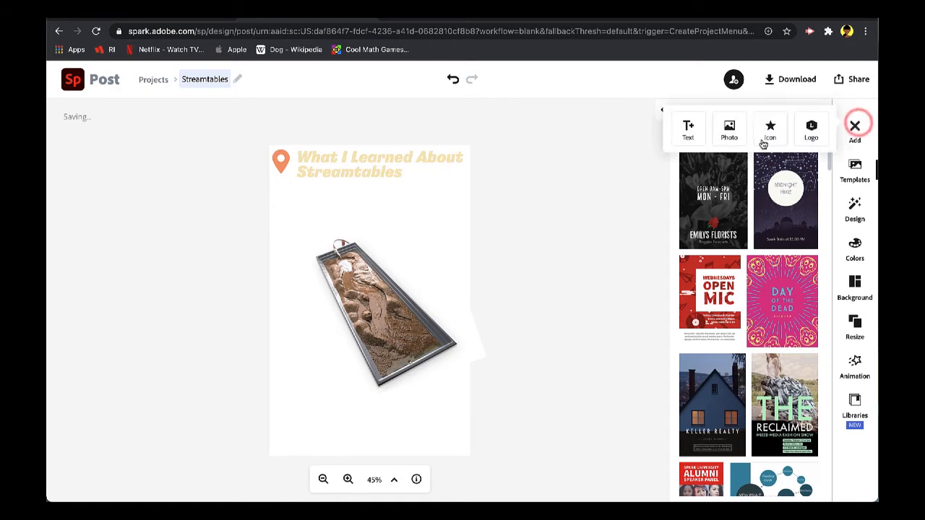
left_click(689, 128)
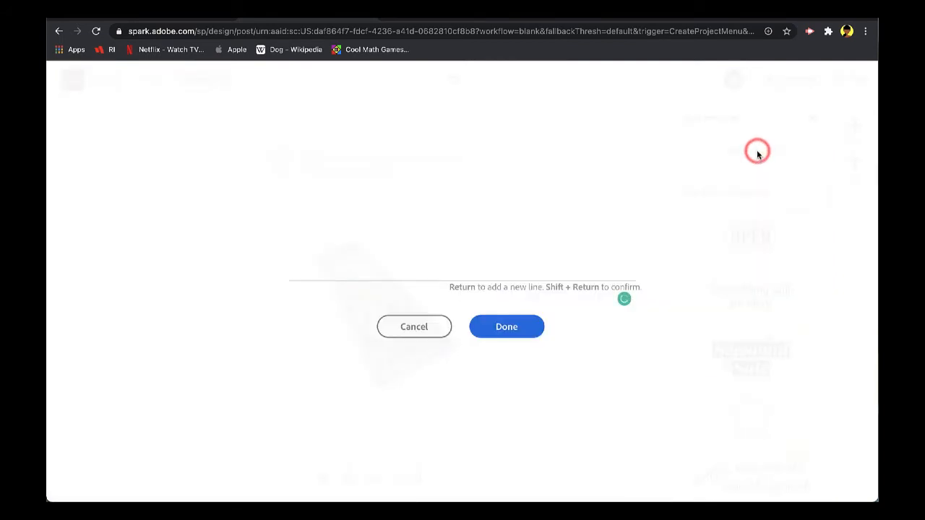
type("Deposition")
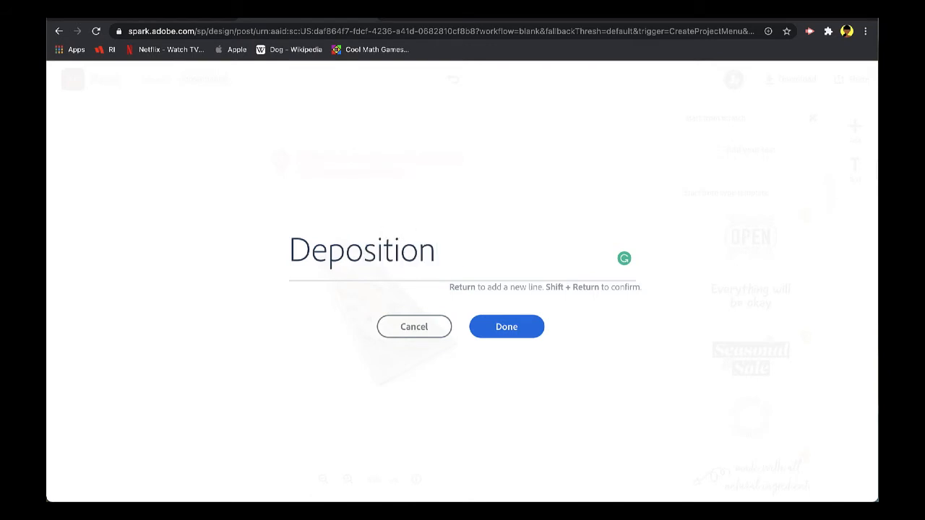
left_click(500, 325)
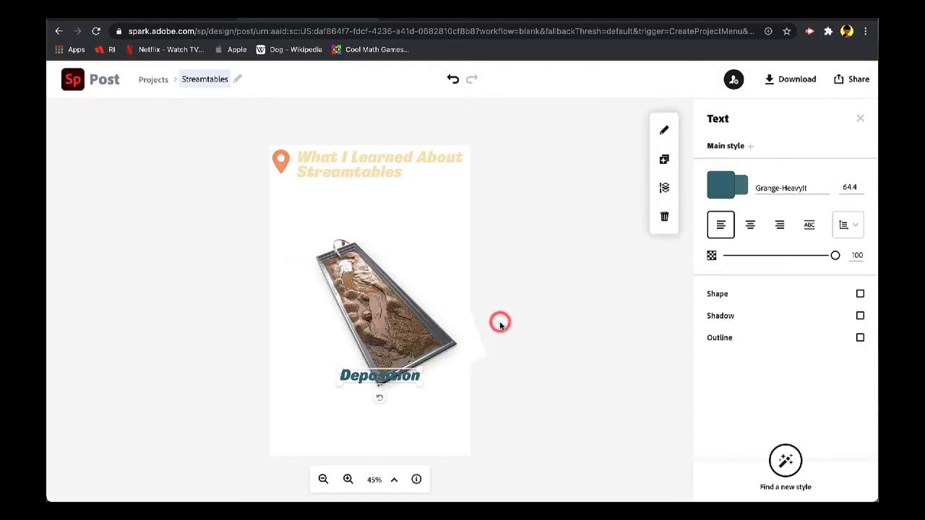
left_click_drag(367, 376, 317, 399)
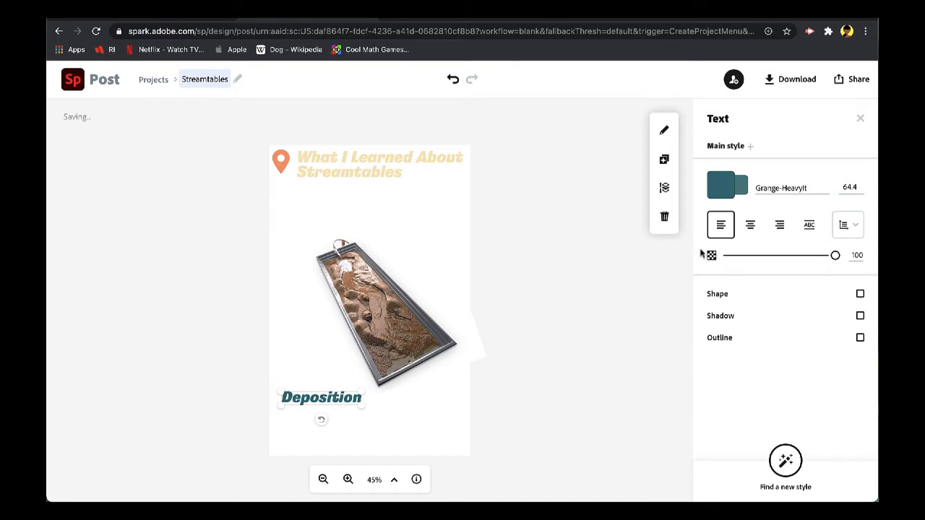
left_click(576, 253)
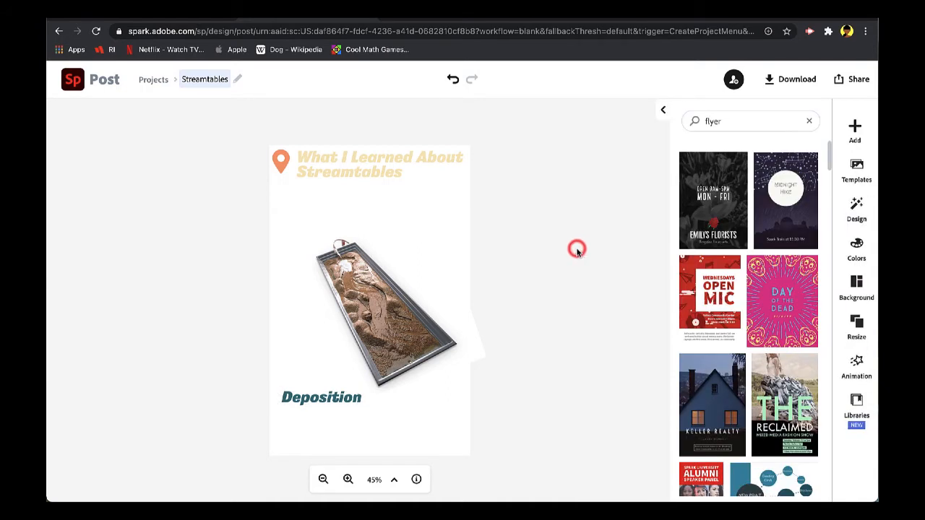
- Search the icons for "arrow" and add the thick arrow pointing diagonally up to the right
left_click(853, 131)
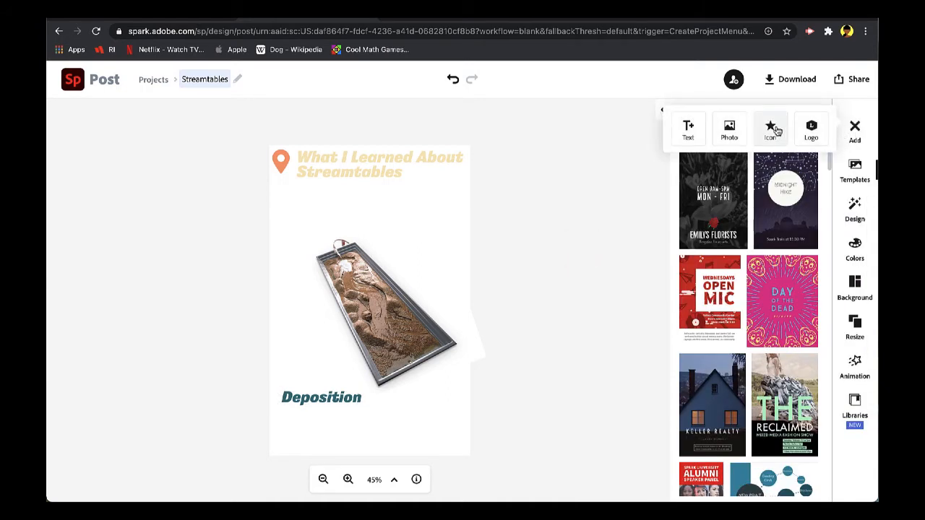
left_click(773, 129)
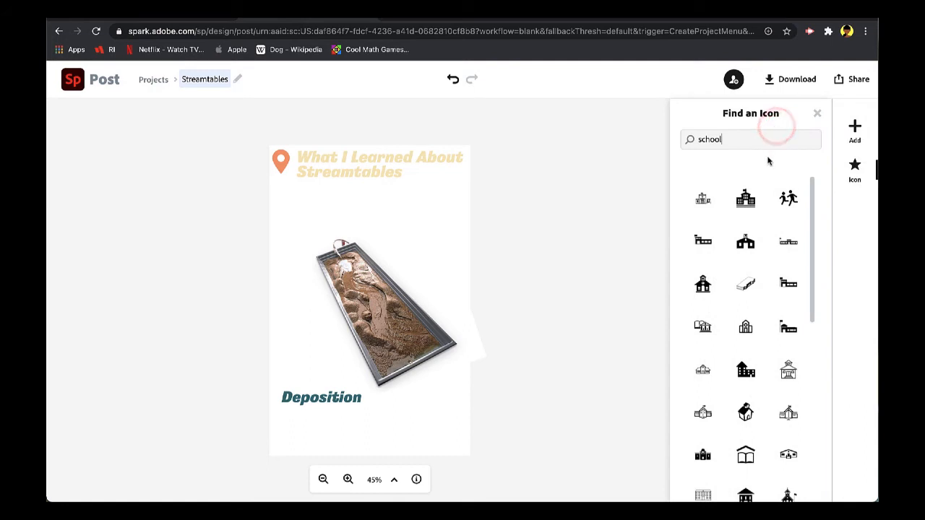
double_click(711, 138)
type("arrow")
key("Return")
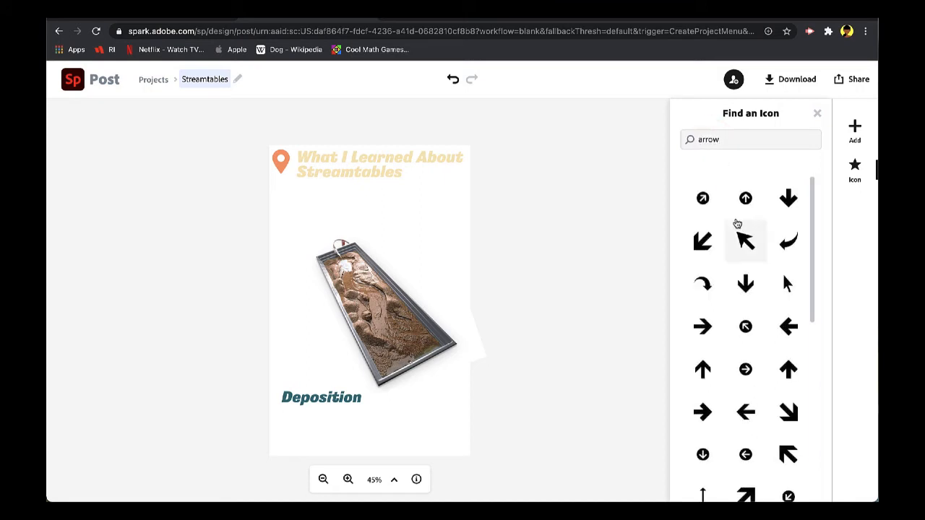
scroll(741, 293, "down", 1)
scroll(740, 293, "down", 2)
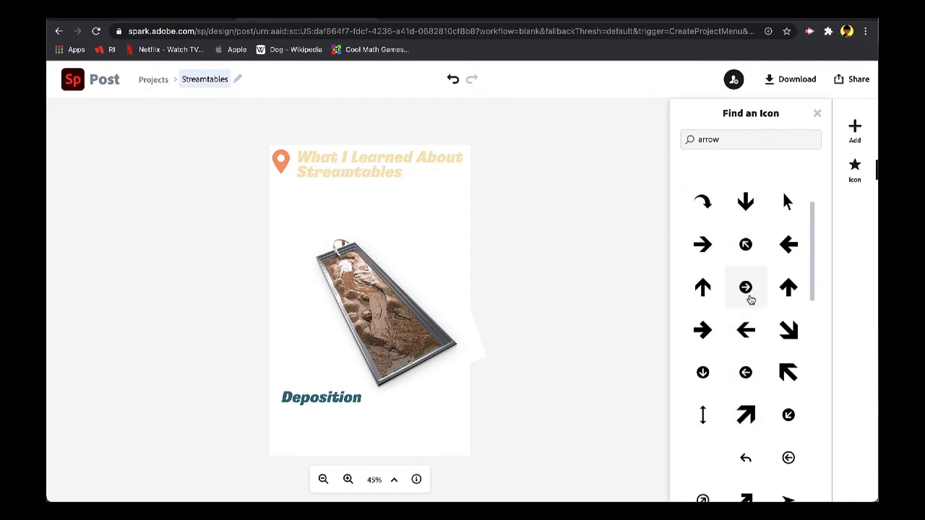
left_click(748, 415)
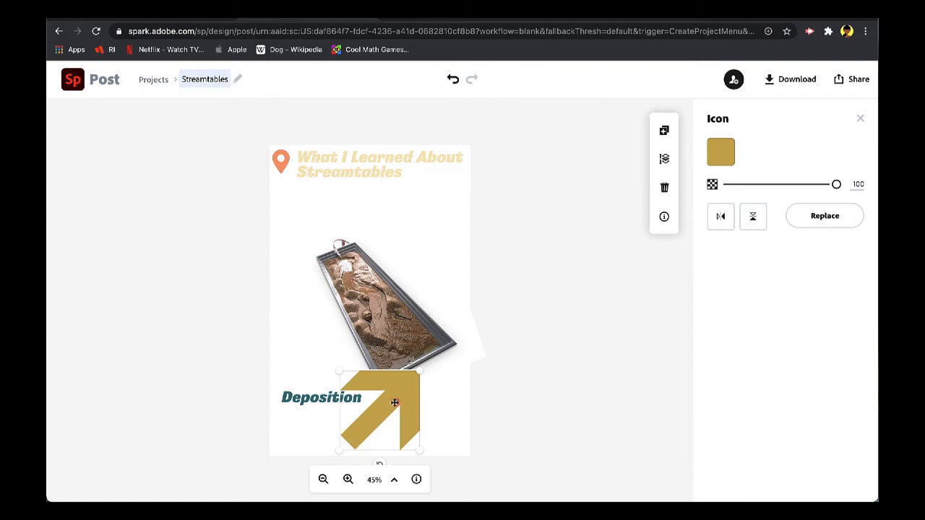
- Move the arrow above the "Deposition" label and shrink it to a small marker beside the stream table's lower-left edge
left_click_drag(395, 402, 348, 348)
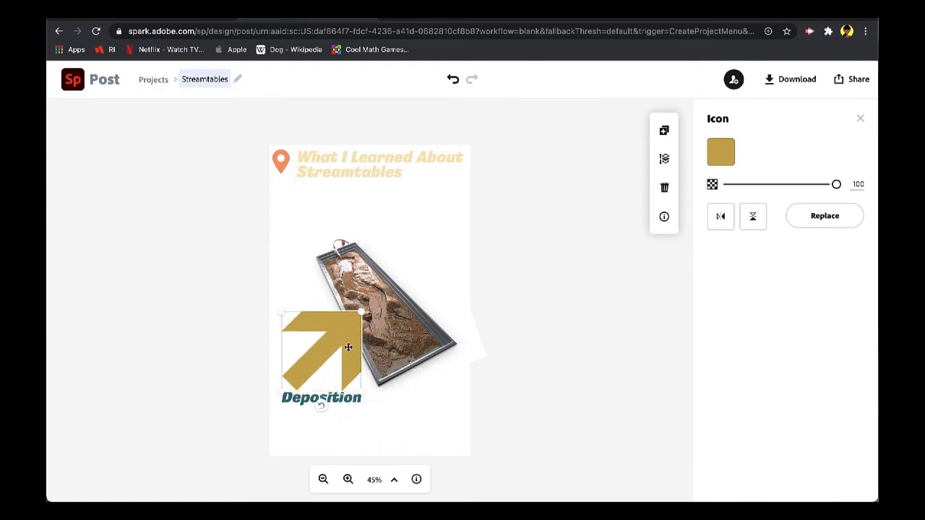
left_click(280, 311)
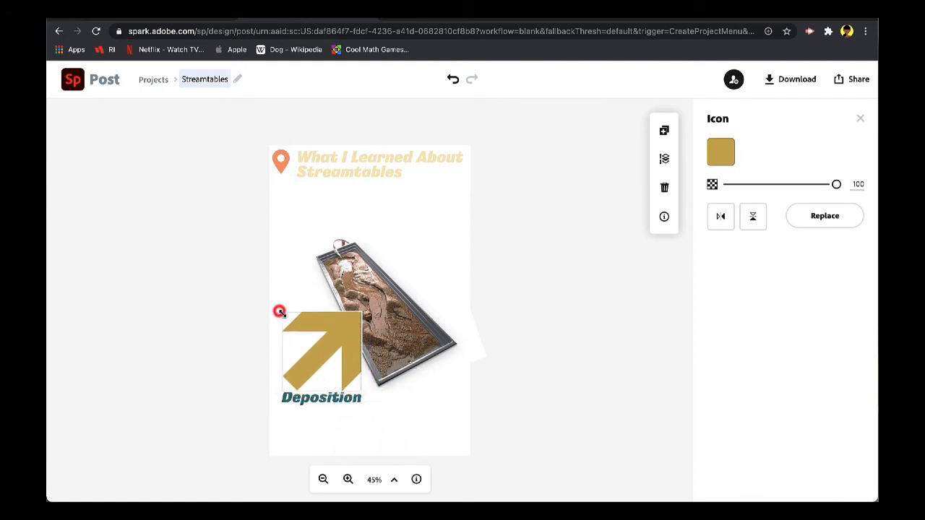
left_click_drag(280, 312, 351, 360)
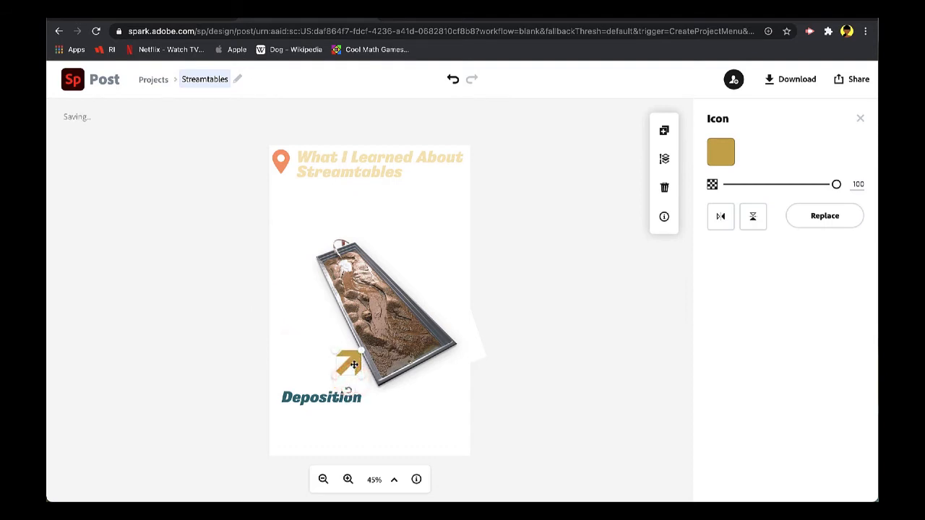
- Recolor the arrow icon to the custom green #4DCC40
left_click(726, 155)
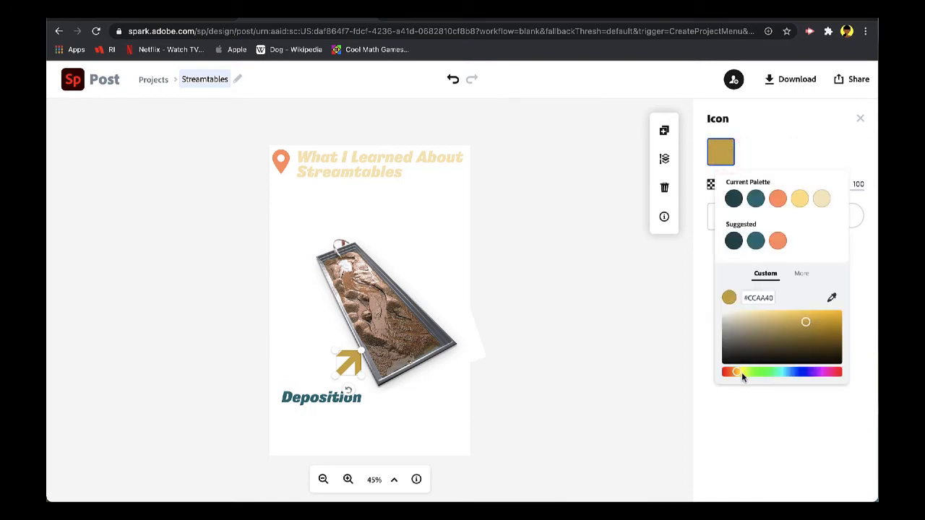
left_click(761, 372)
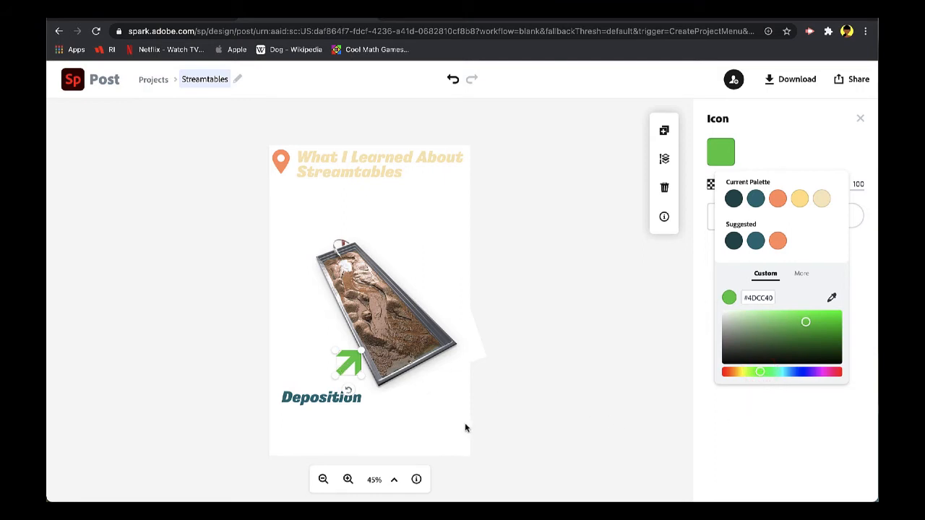
left_click(466, 426)
- Rotate the green arrow to point into the stream table's lower end and move the "Deposition" label up next to it
left_click(349, 361)
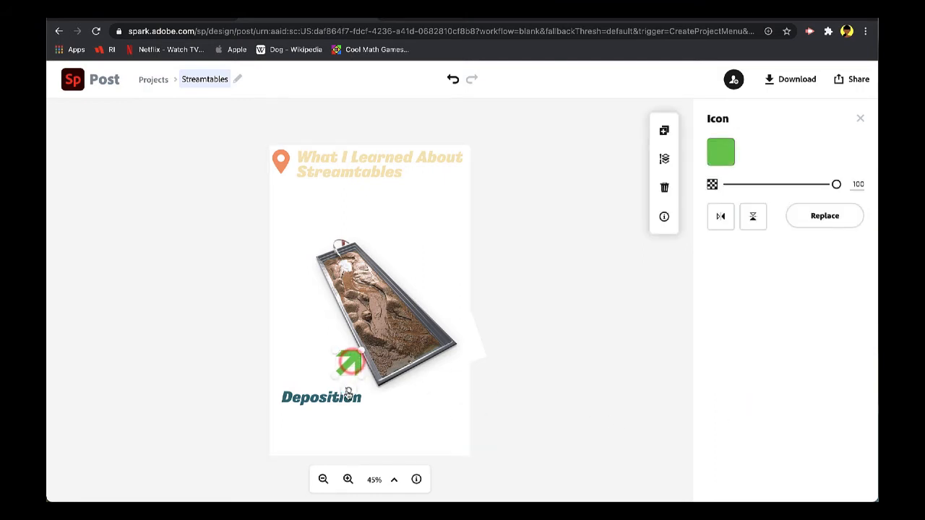
left_click_drag(347, 393, 364, 361)
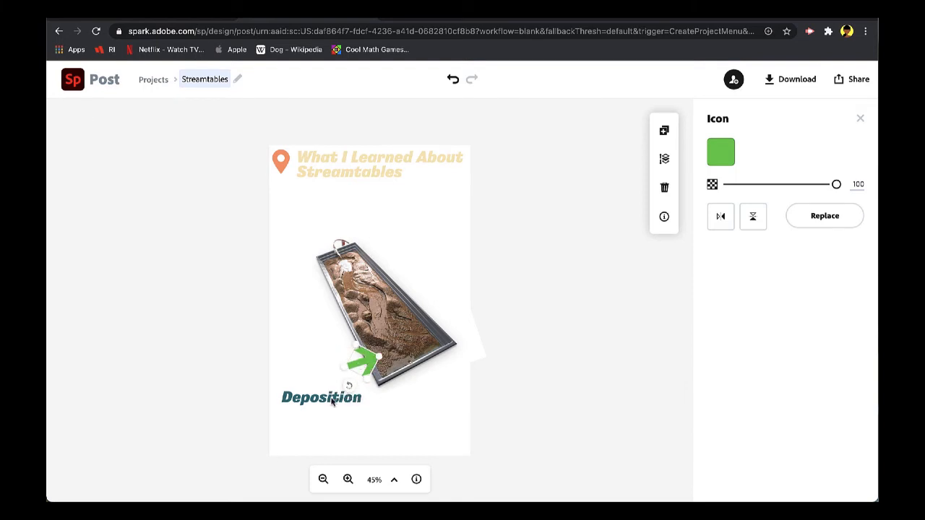
mouse_move(329, 397)
left_mouse_down()
mouse_move(323, 380)
mouse_move(331, 384)
left_mouse_up()
left_click(381, 421)
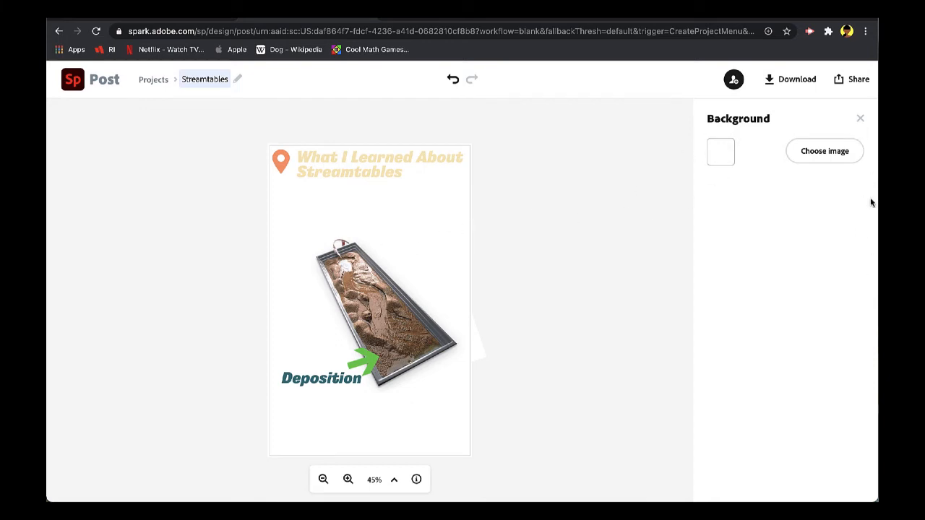
left_click(536, 236)
- Add the text label "Source", reduce it to size 60.7 and place it above the upper end of the stream table
left_click(855, 131)
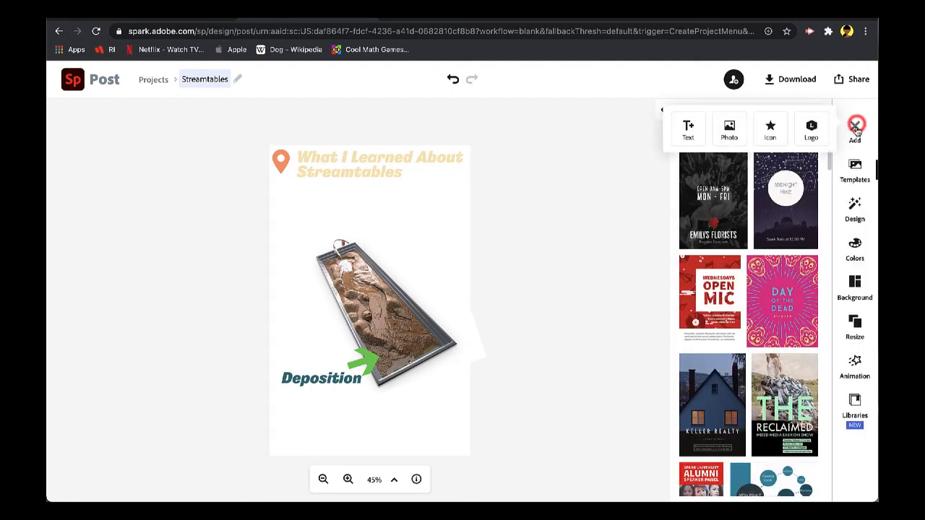
left_click(688, 132)
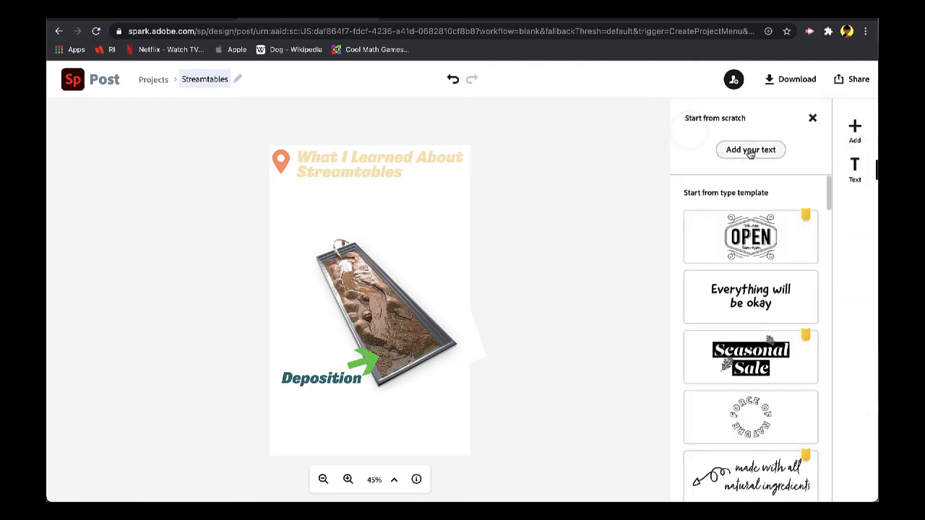
left_click(750, 151)
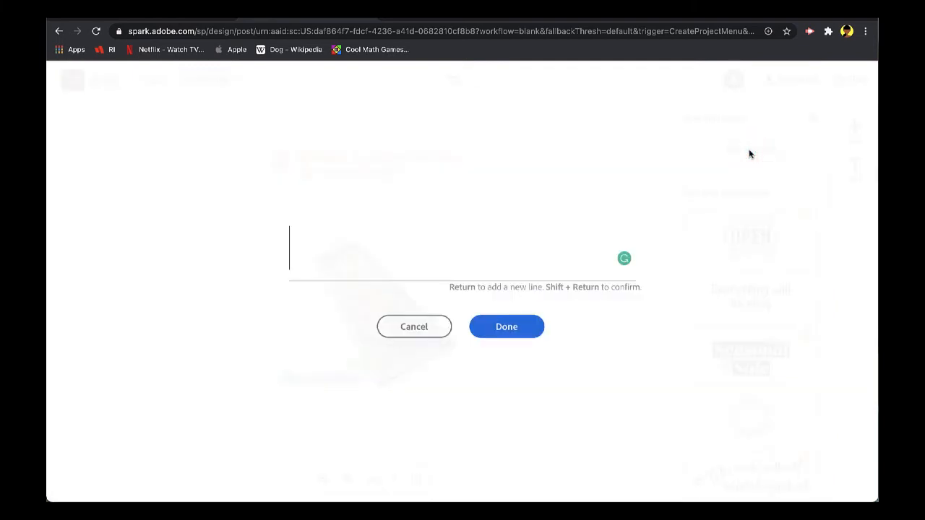
type("Source")
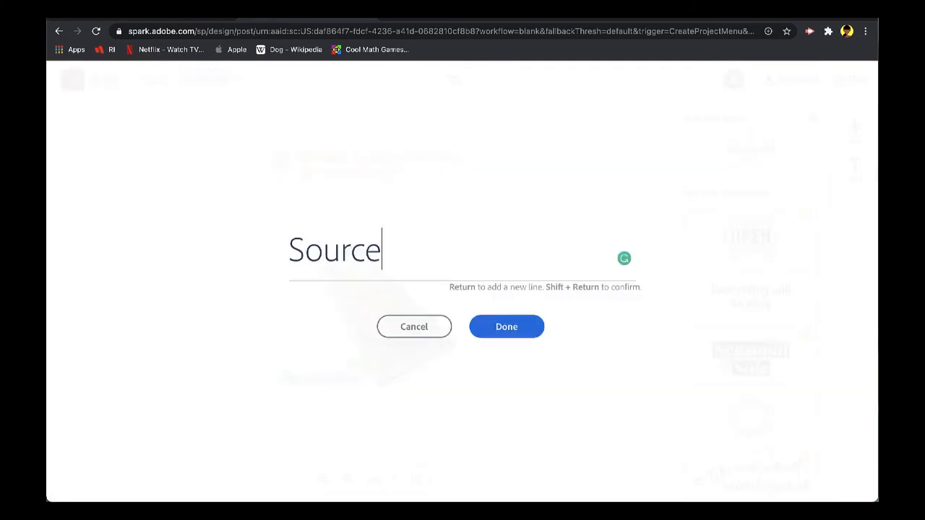
left_click(495, 327)
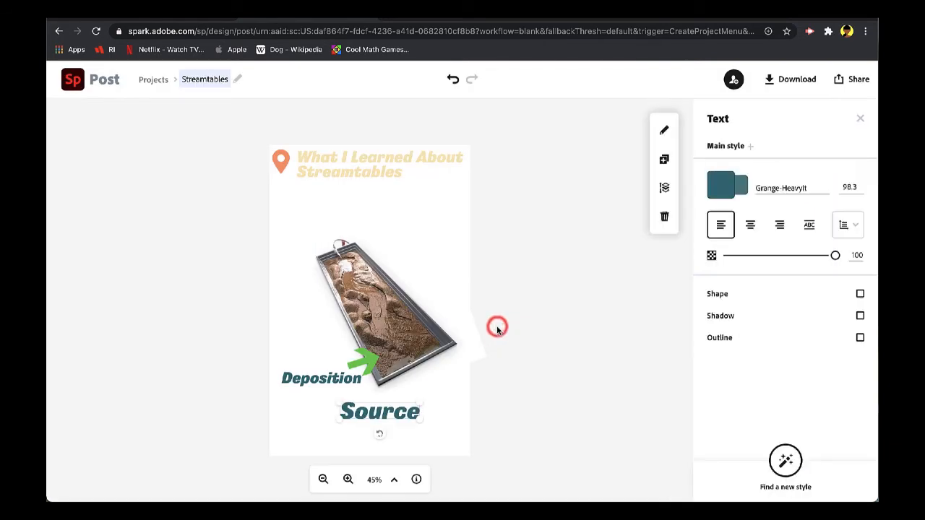
left_click_drag(388, 412, 388, 227)
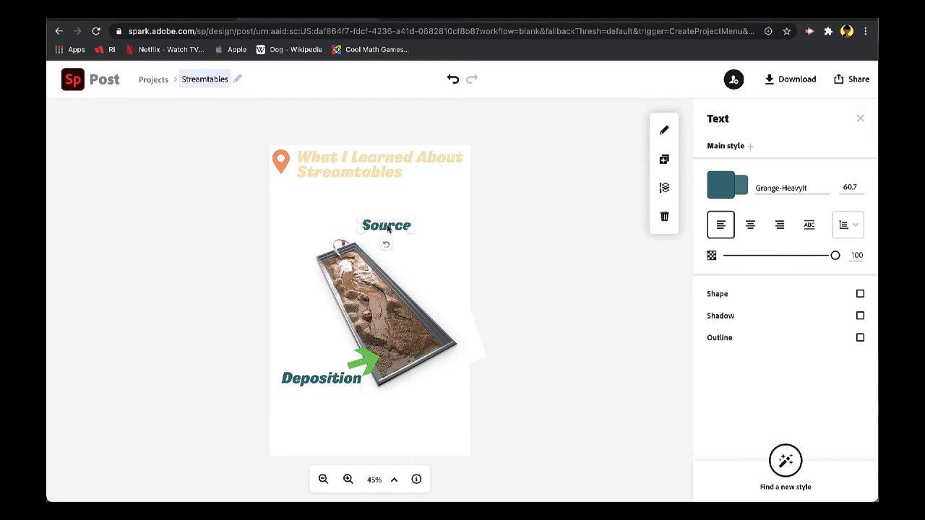
left_click(590, 312)
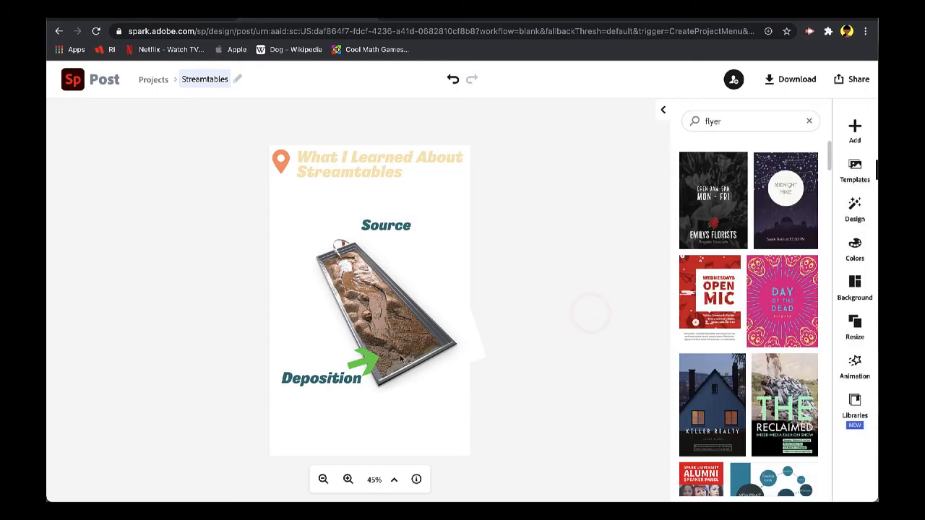
- Duplicate the green arrow, aim the copy at the stream table's upper end and set the "Source" label beside it
left_click(369, 361)
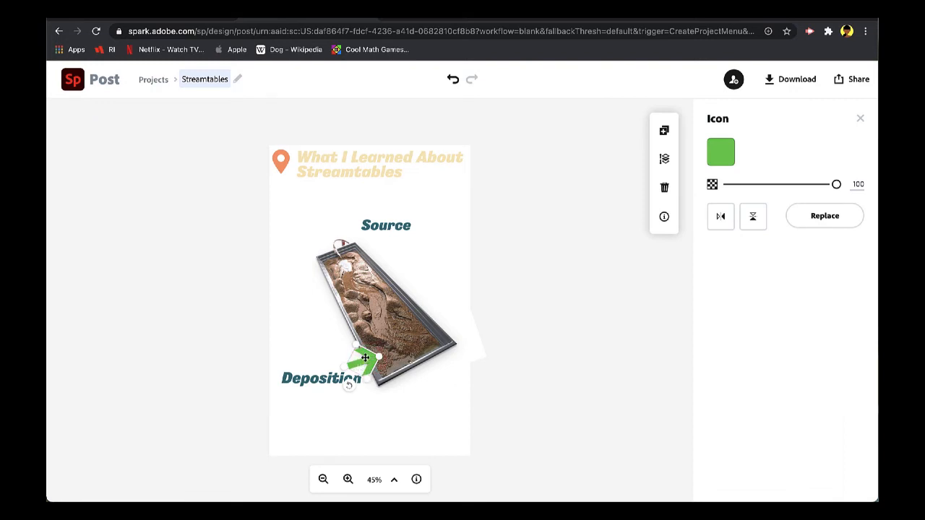
left_click(667, 132)
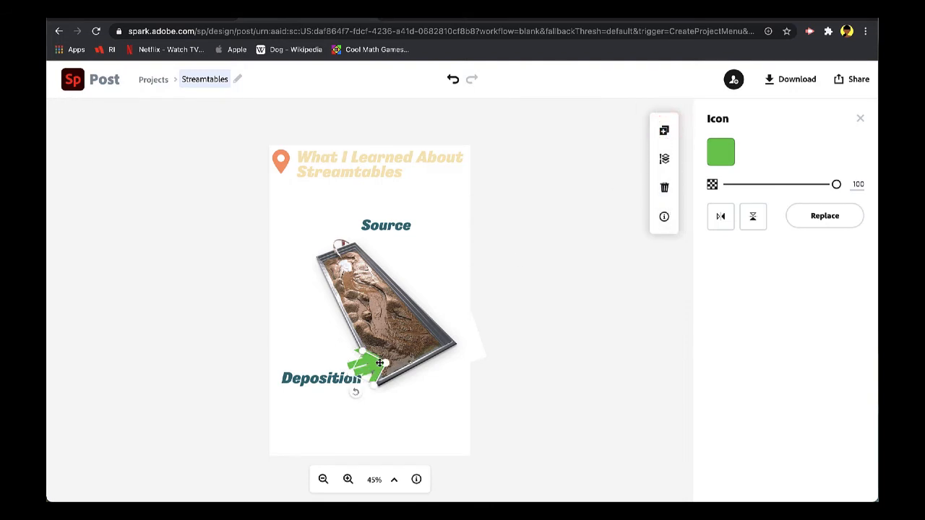
left_click_drag(369, 367, 429, 229)
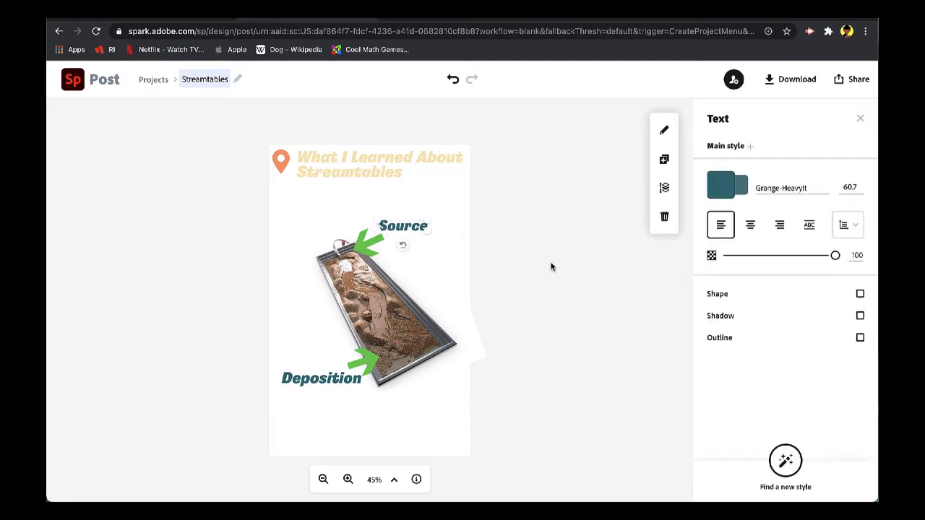
left_click(568, 310)
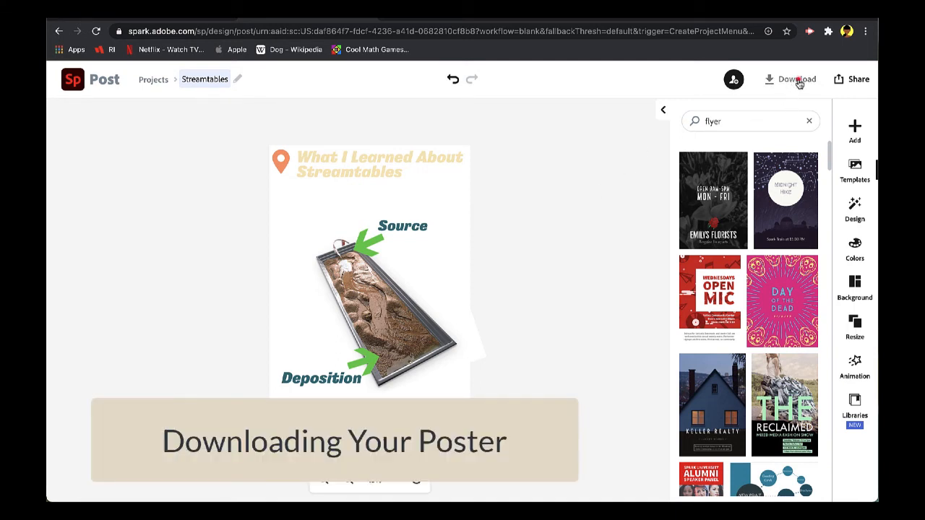
- Download the flyer as a PNG with a solid color background
left_click(799, 84)
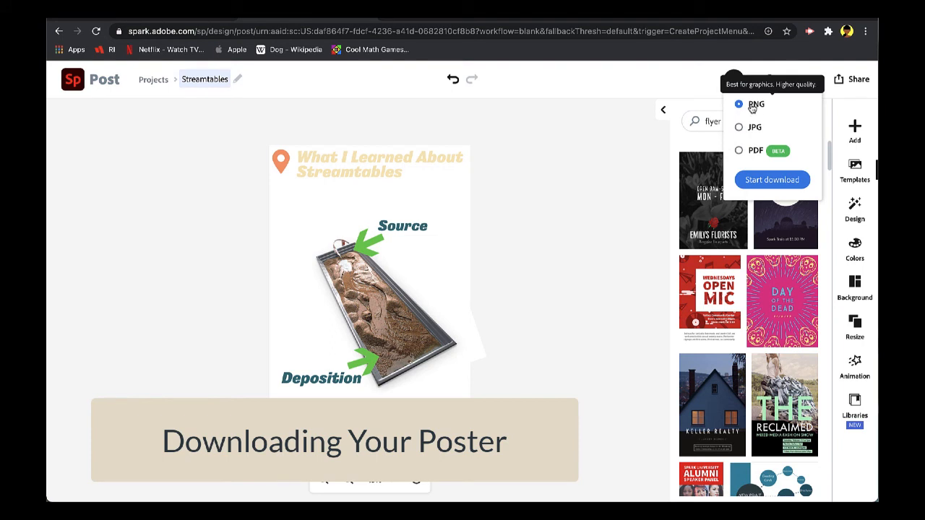
left_click(770, 181)
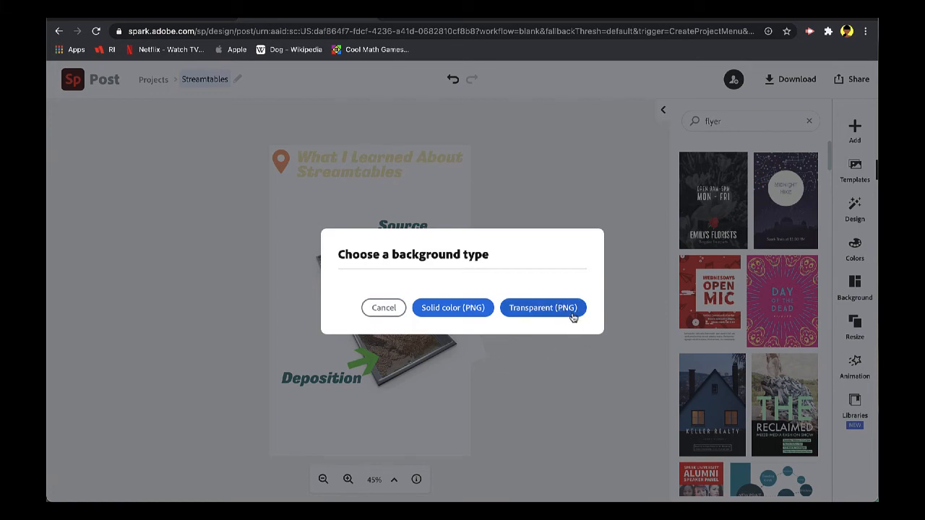
left_click(458, 308)
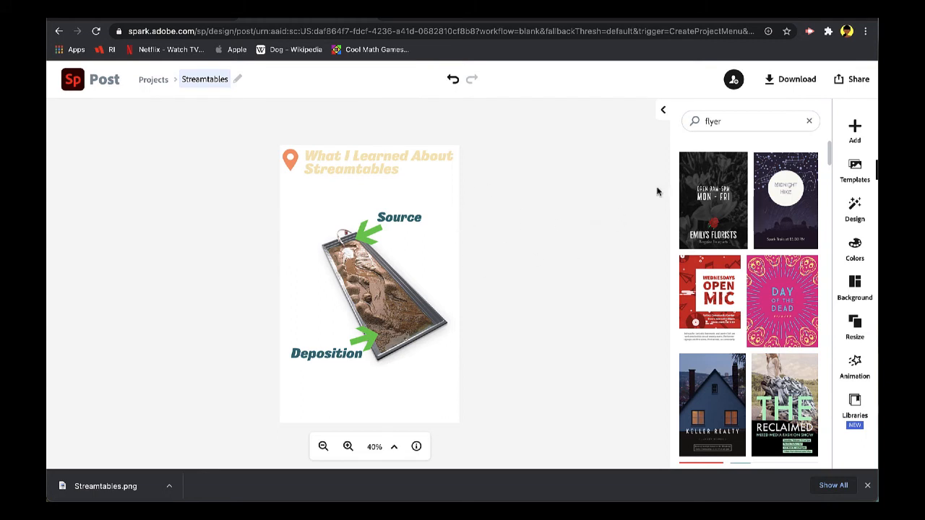
- Connect Adobe Spark for Education to the school student's Google account, allowing access to Drive files, adding itself to Drive and viewing the Google Photos library
left_click(860, 81)
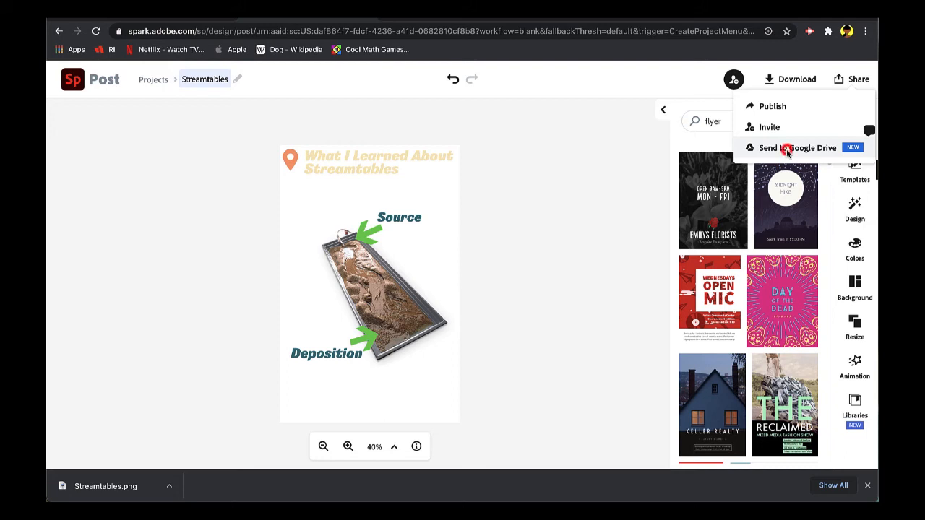
left_click(788, 152)
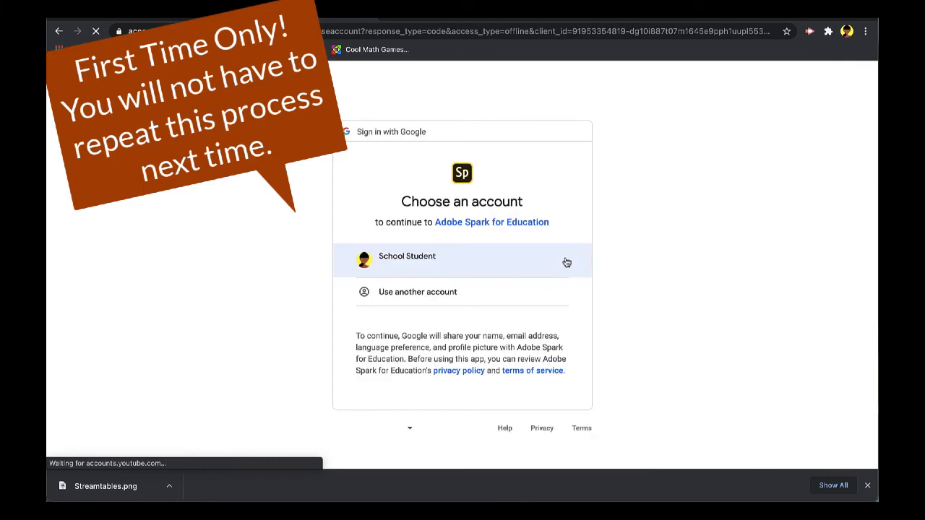
left_click(419, 264)
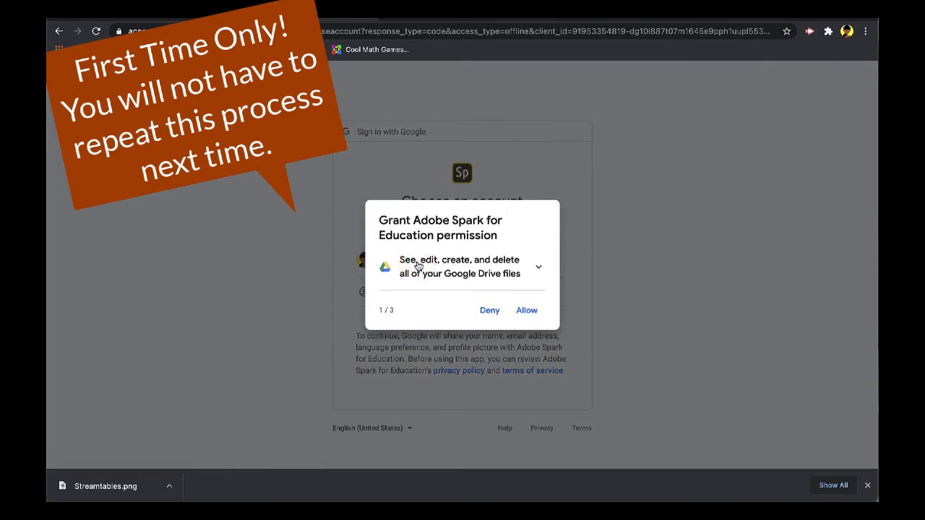
left_click(532, 312)
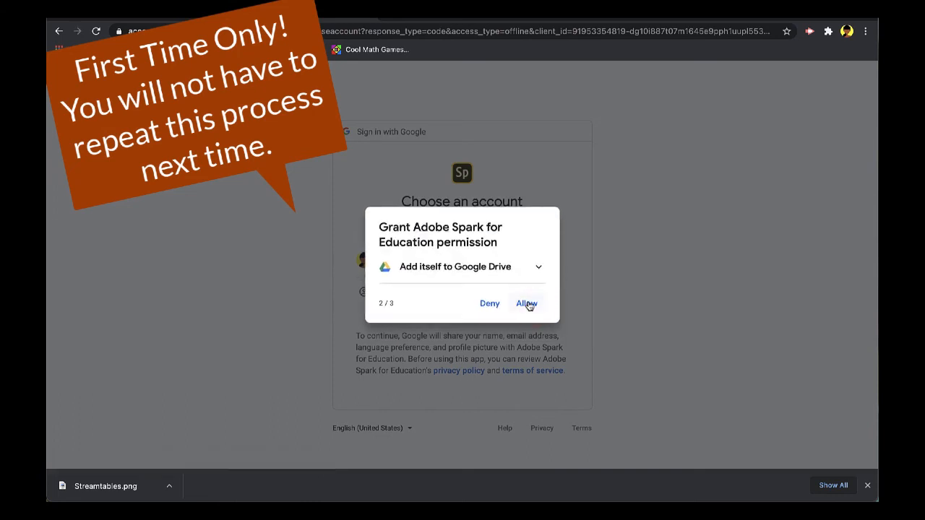
left_click(528, 305)
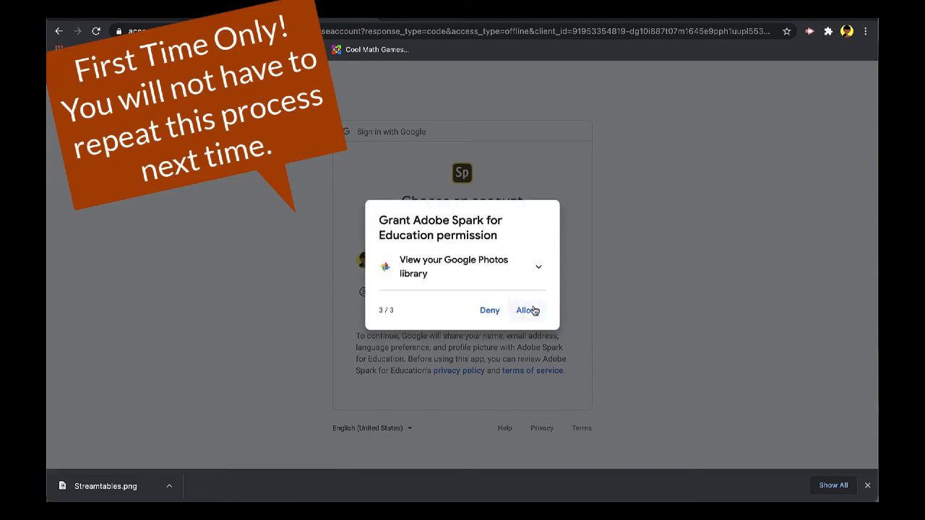
left_click(531, 312)
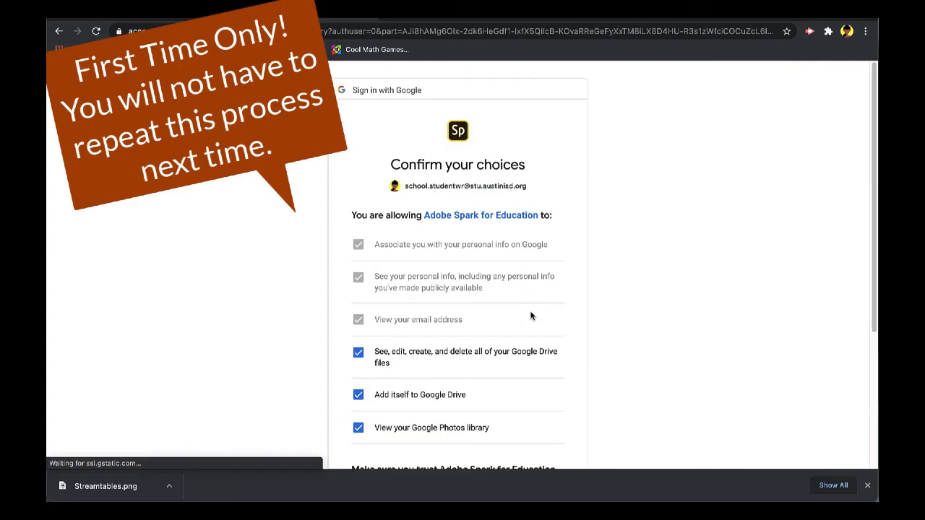
scroll(531, 316, "down", 3)
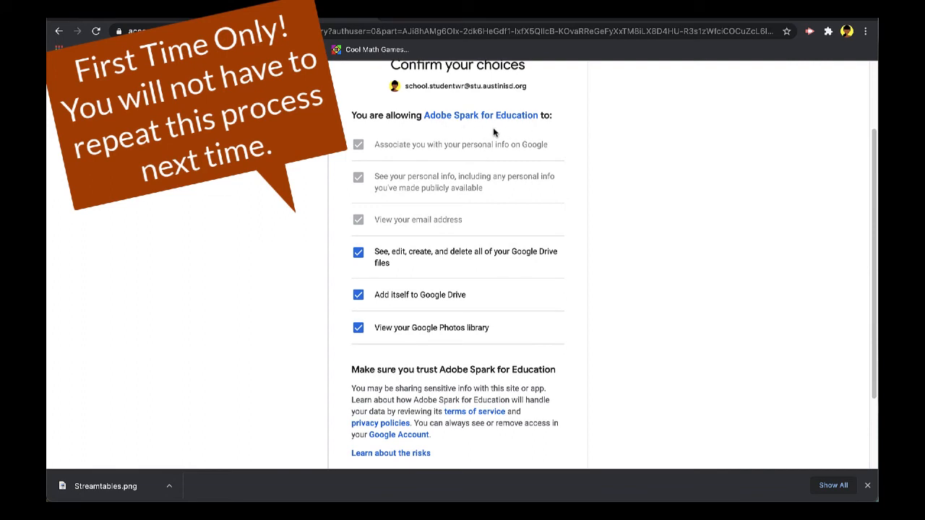
scroll(506, 306, "down", 3)
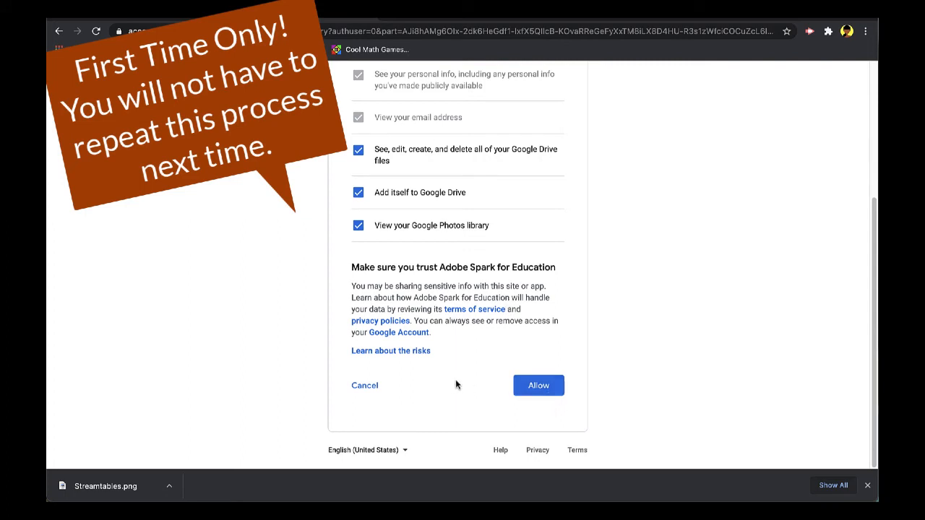
left_click(535, 386)
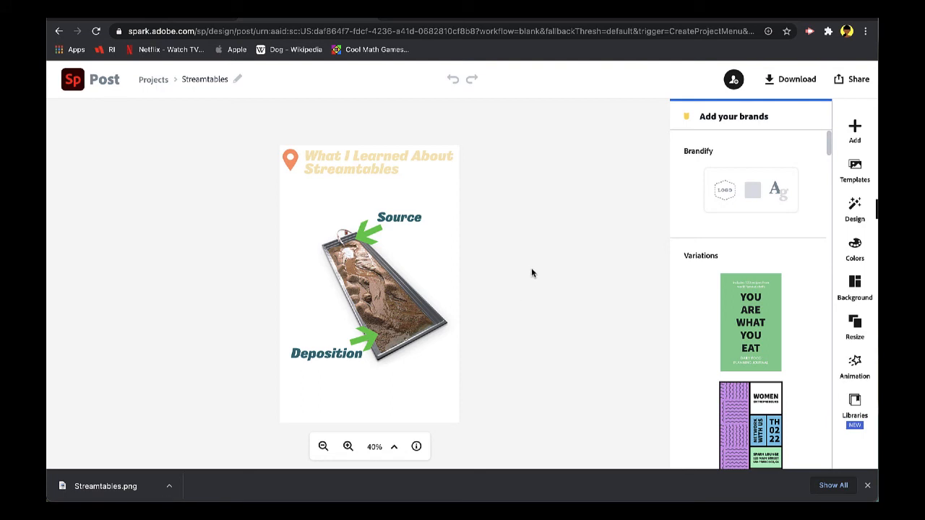
- Send the Streamtables flyer to Google Drive, switch to Google Drive through the school portal and open the Adobe Spark folder
left_click(859, 82)
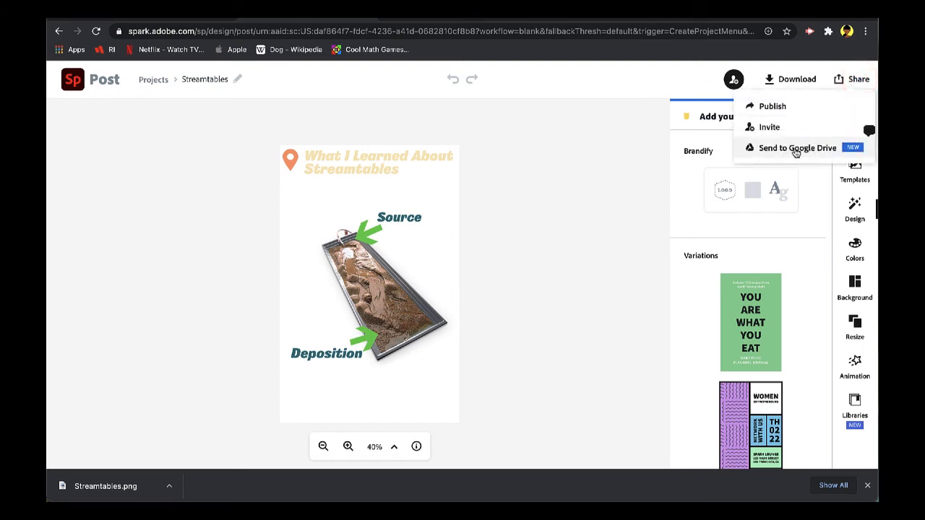
left_click(796, 149)
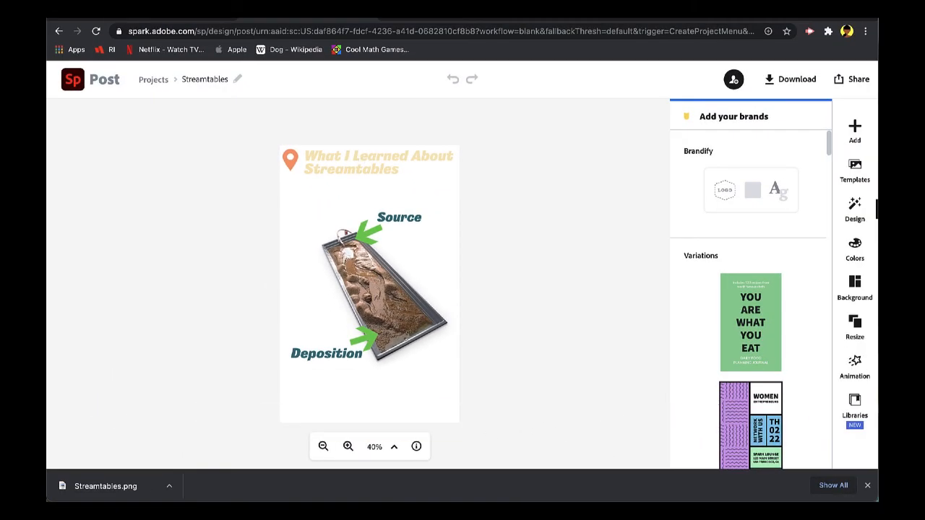
key("ctrl+Tab")
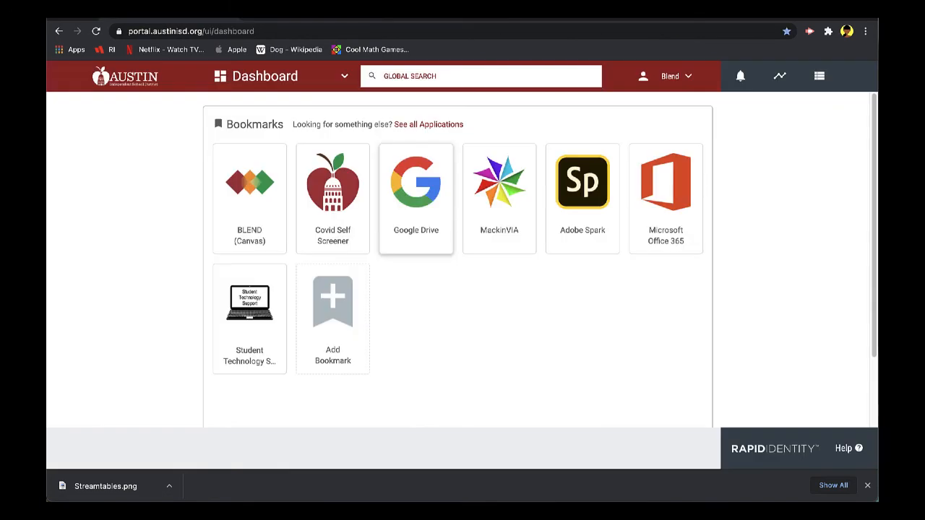
left_click(417, 193)
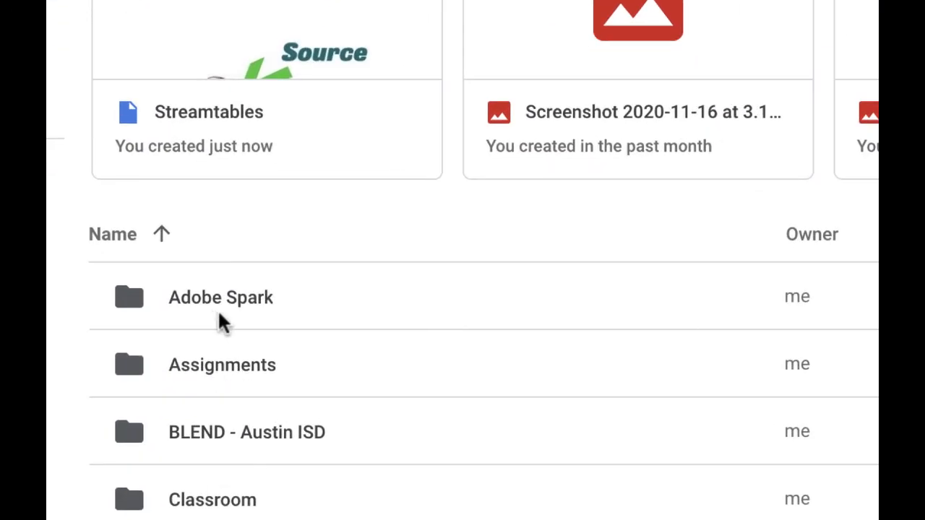
left_click(223, 303)
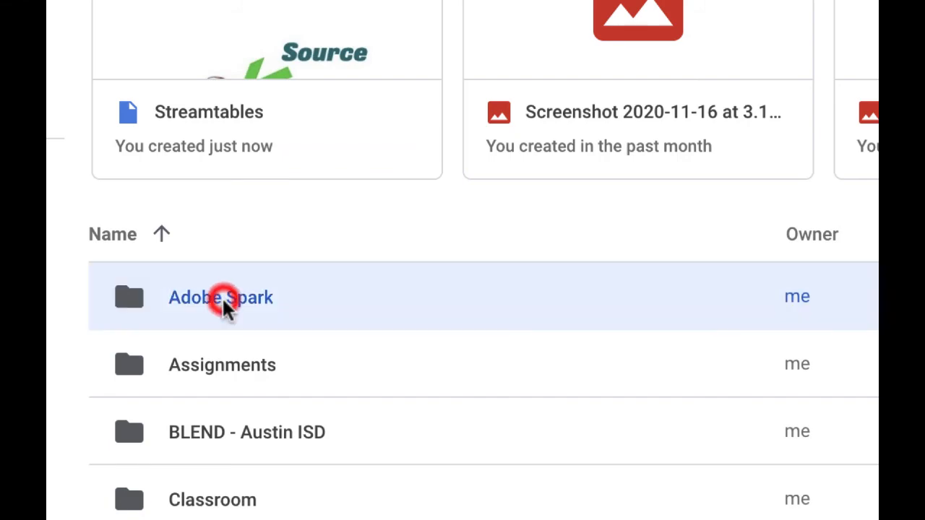
double_click(223, 304)
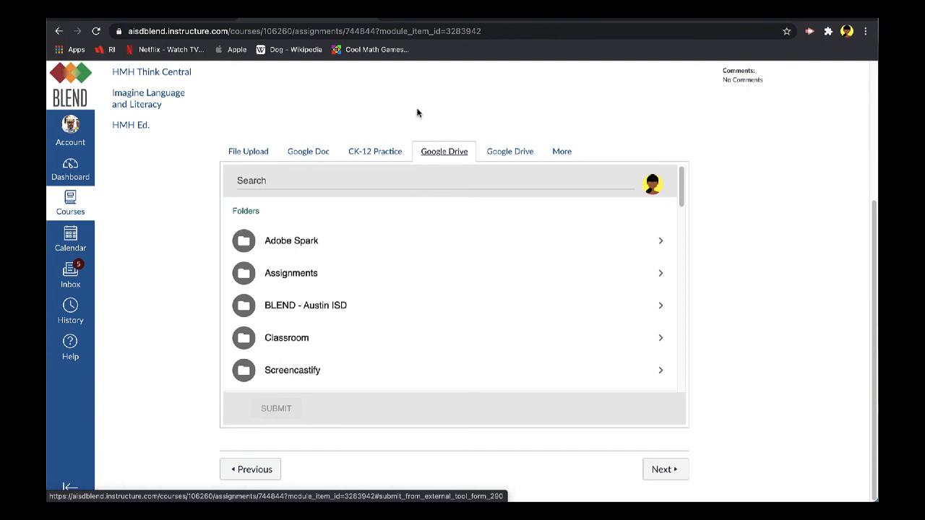
- In the BLEND assignment, submit the Streamtables file from Google Drive's Adobe Spark folder with the comment "This is my stream table poster."
scroll(333, 127, "up", 2)
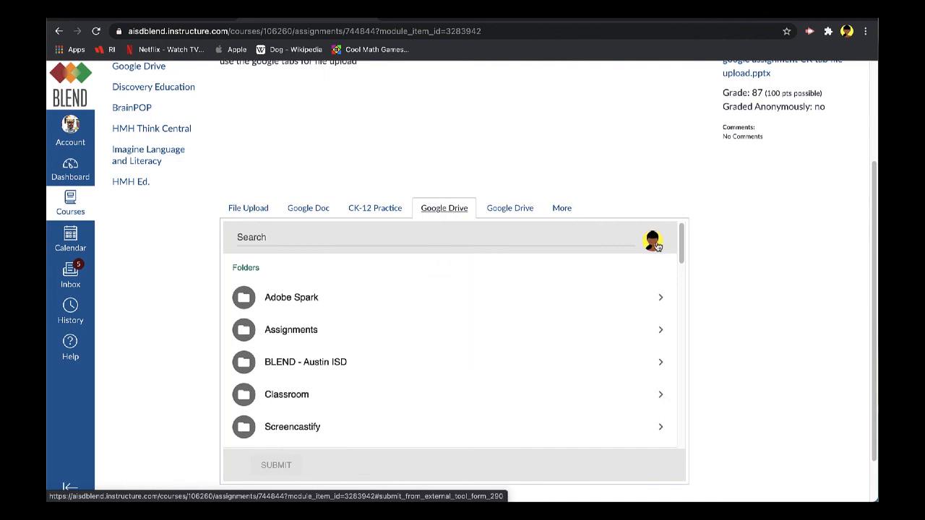
scroll(410, 261, "down", 2)
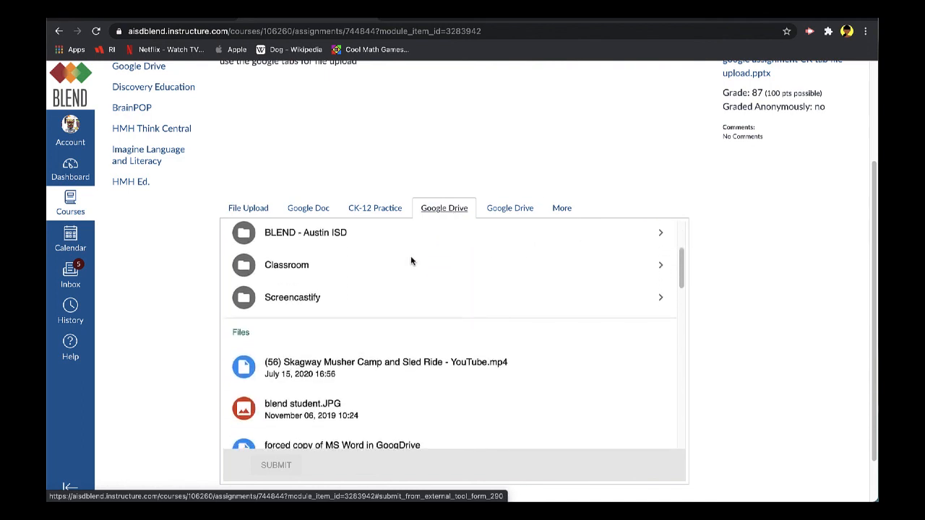
scroll(410, 261, "up", 3)
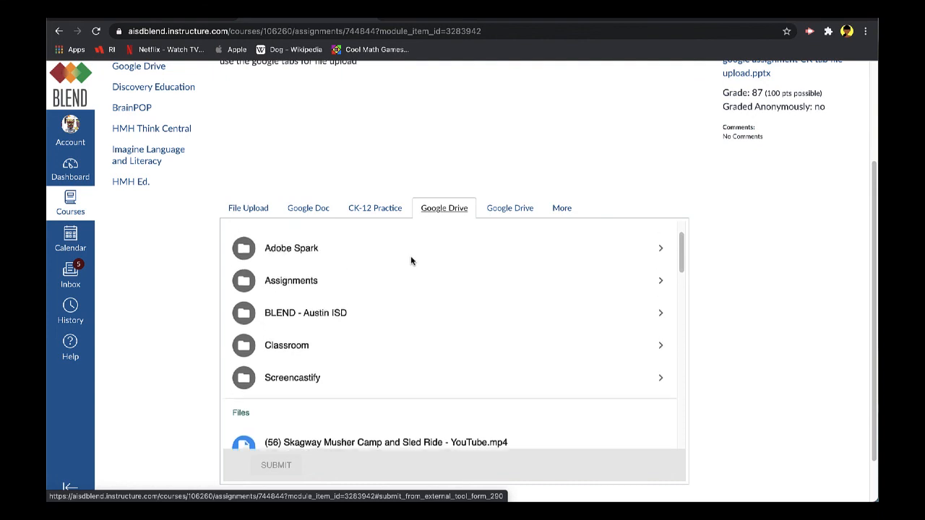
left_click(297, 265)
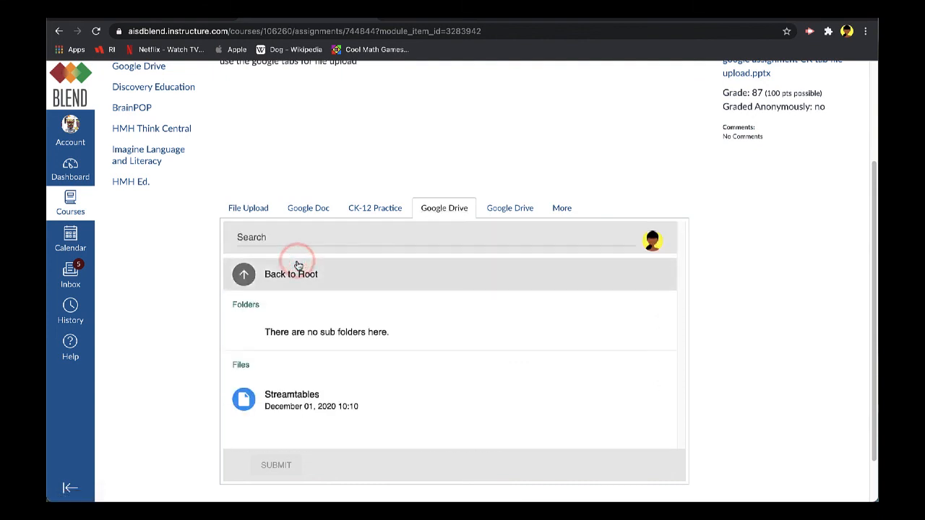
scroll(336, 382, "down", 1)
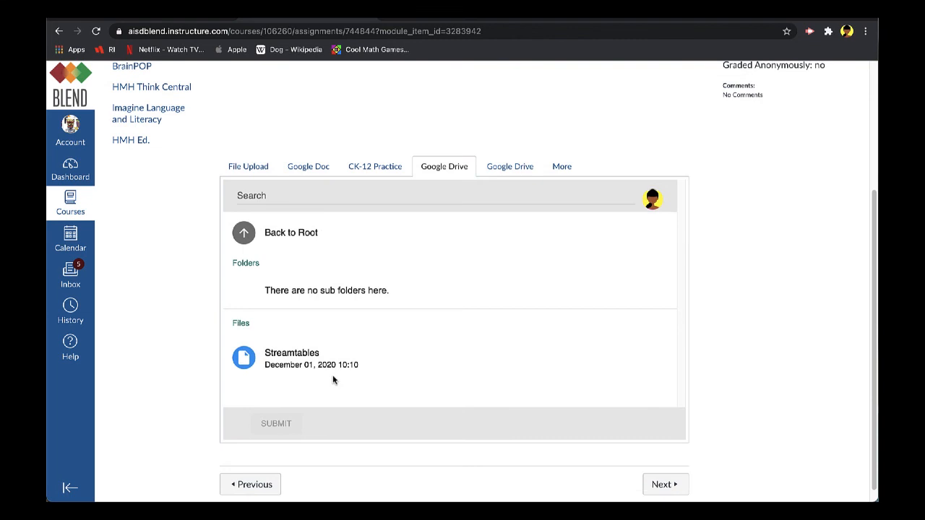
left_click(296, 356)
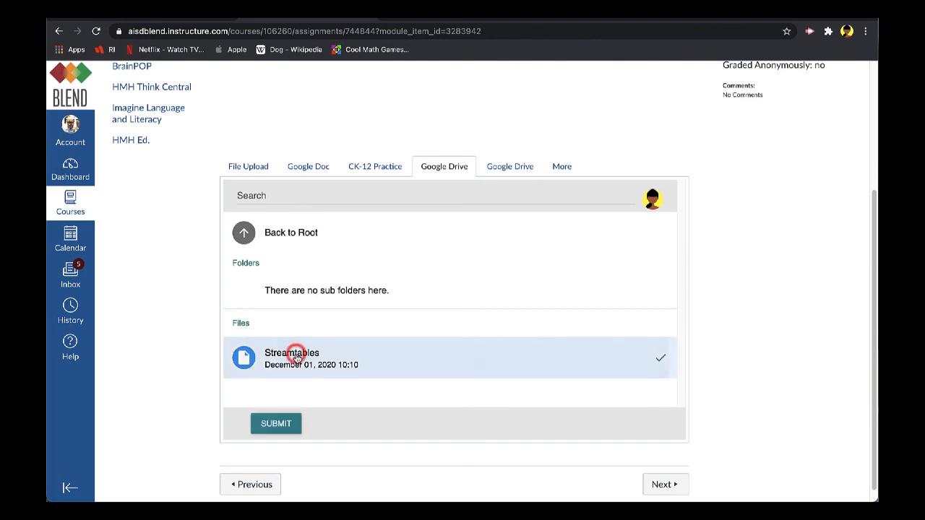
left_click(279, 429)
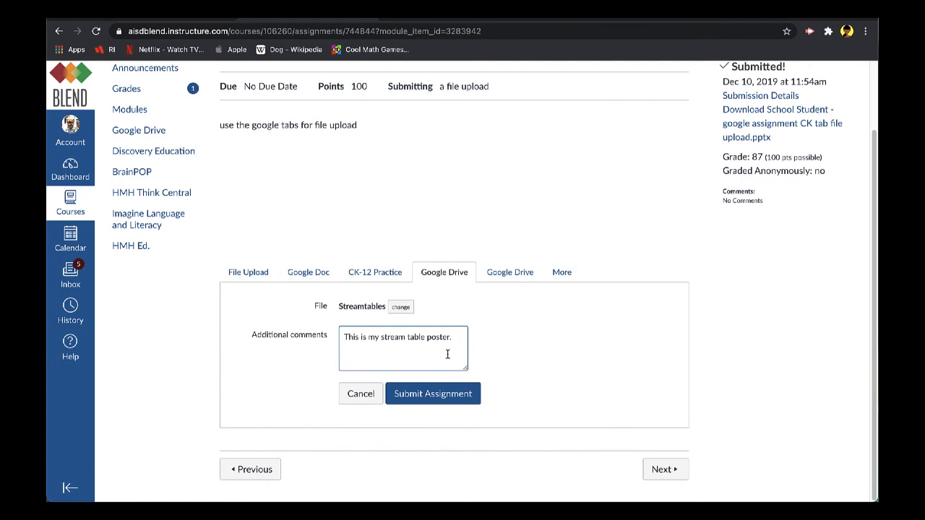
left_click(427, 394)
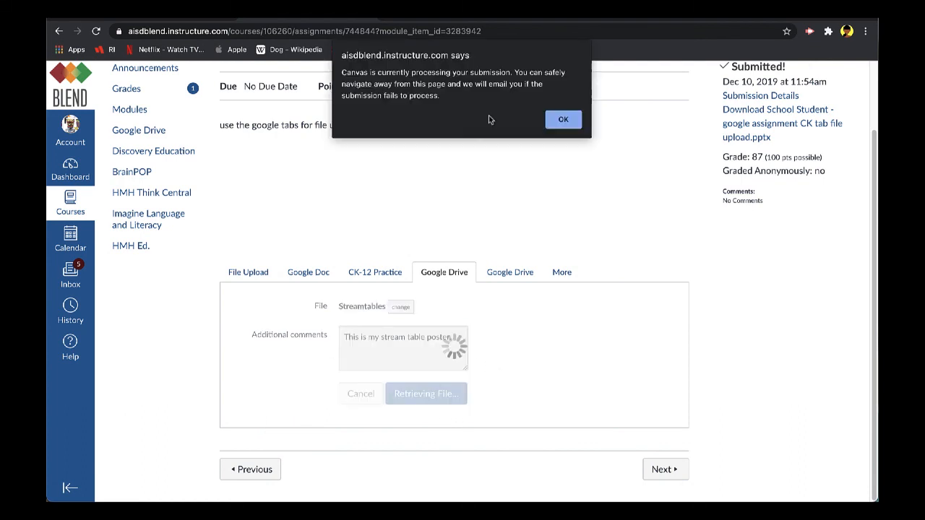